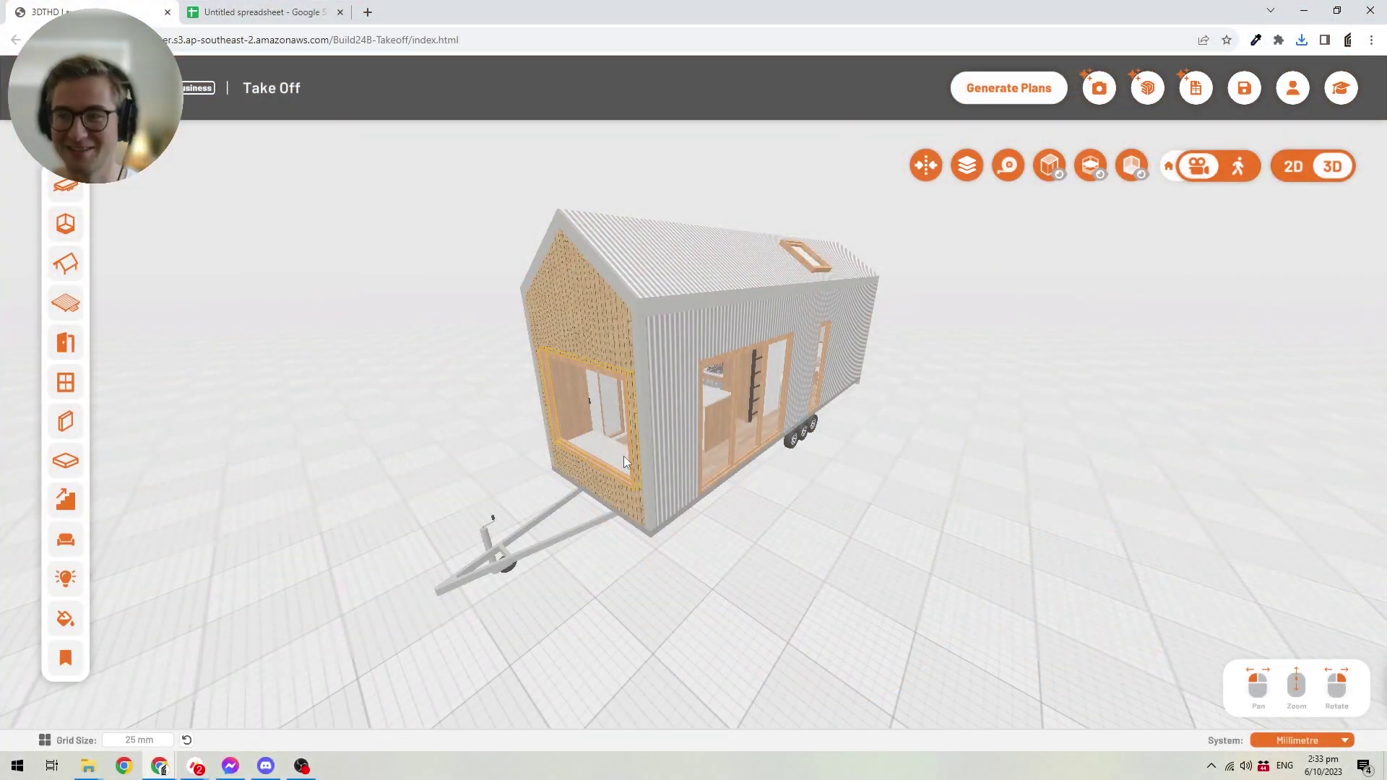
Generate the material takeoff for the tiny house model and show the downloaded Take Off.xlsx in its folder.
{"action": "right_click_drag", "start_coordinate": [761, 517], "coordinate": [788, 491]}
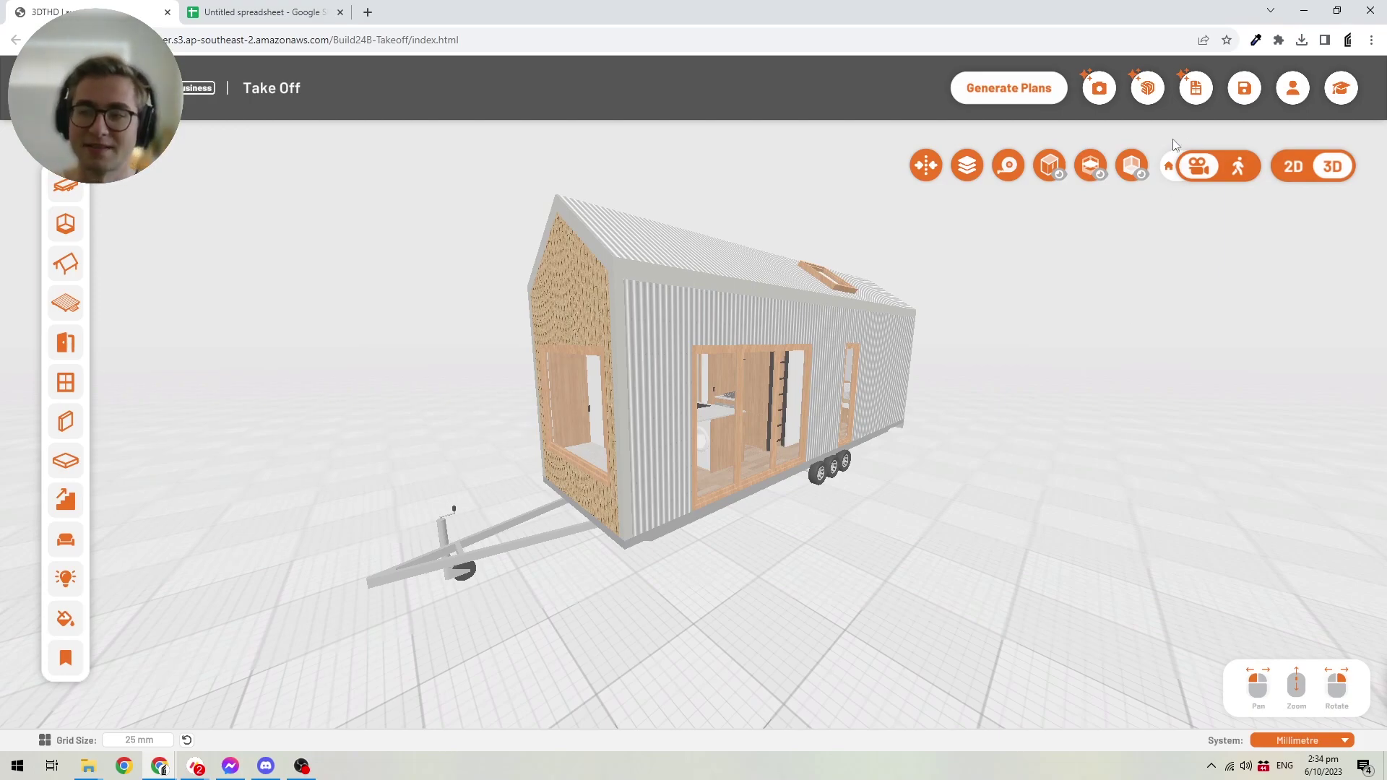
{"action": "left_click", "coordinate": [1196, 90]}
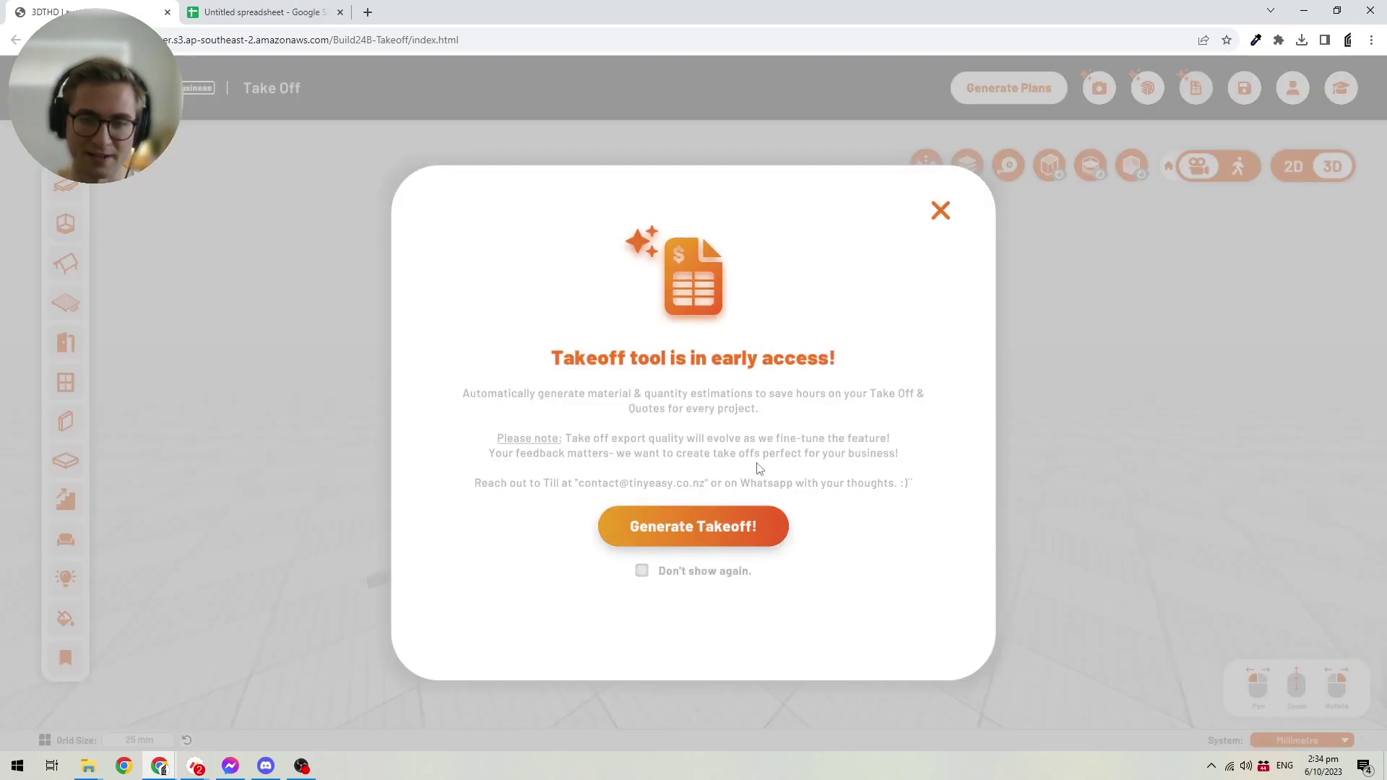
{"action": "left_click", "coordinate": [656, 521]}
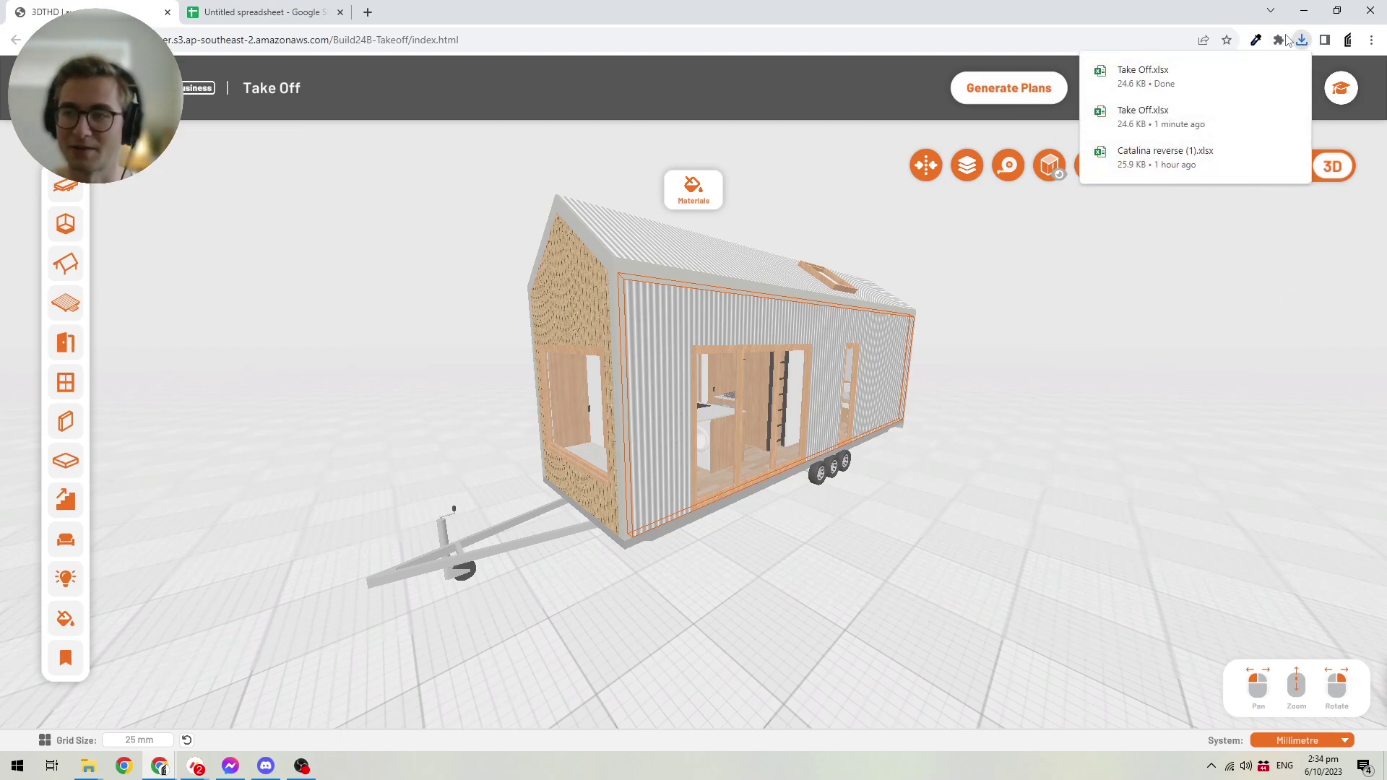
{"action": "left_click", "coordinate": [1269, 71]}
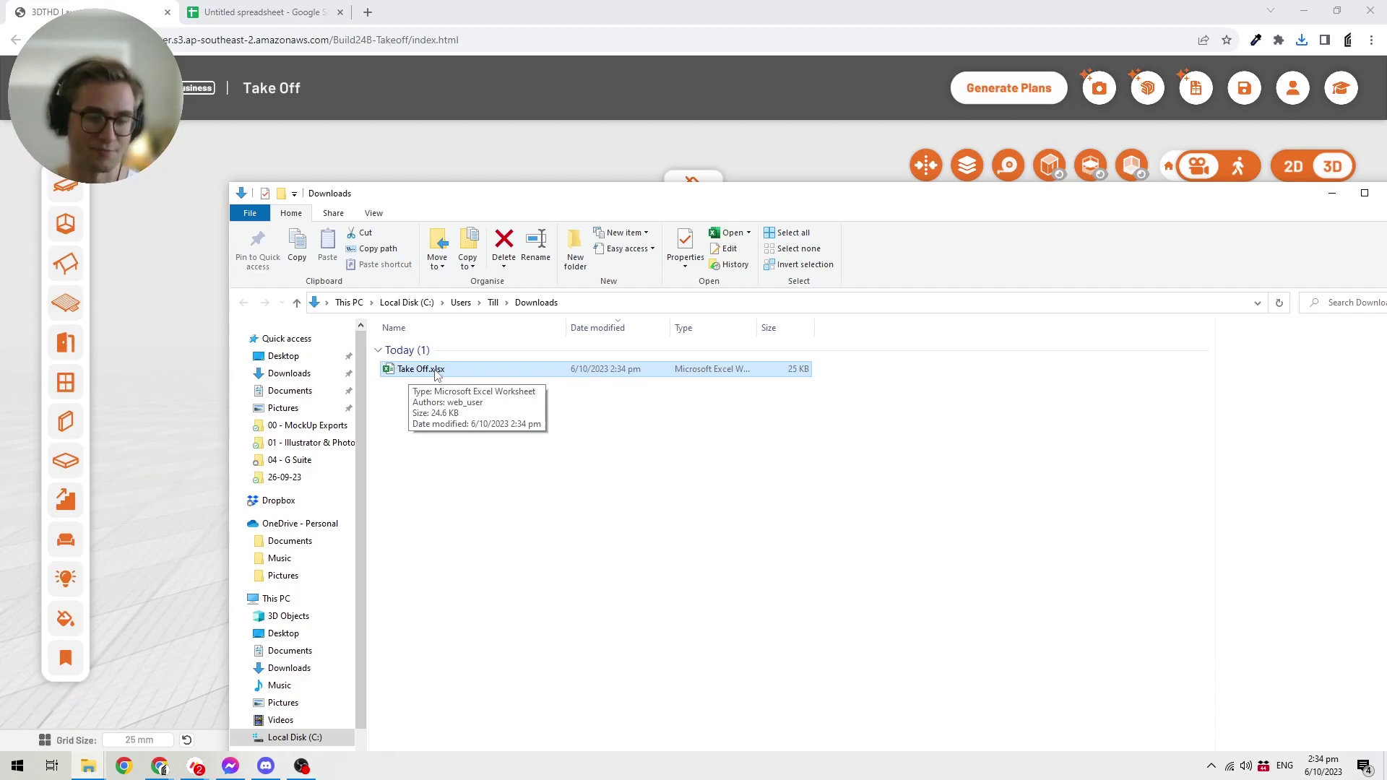
Switch to the untitled Google Sheets spreadsheet and import Take Off.xlsx from the Downloads folder, using the Replace spreadsheet option.
{"action": "left_click", "coordinate": [227, 18]}
{"action": "left_click", "coordinate": [22, 88]}
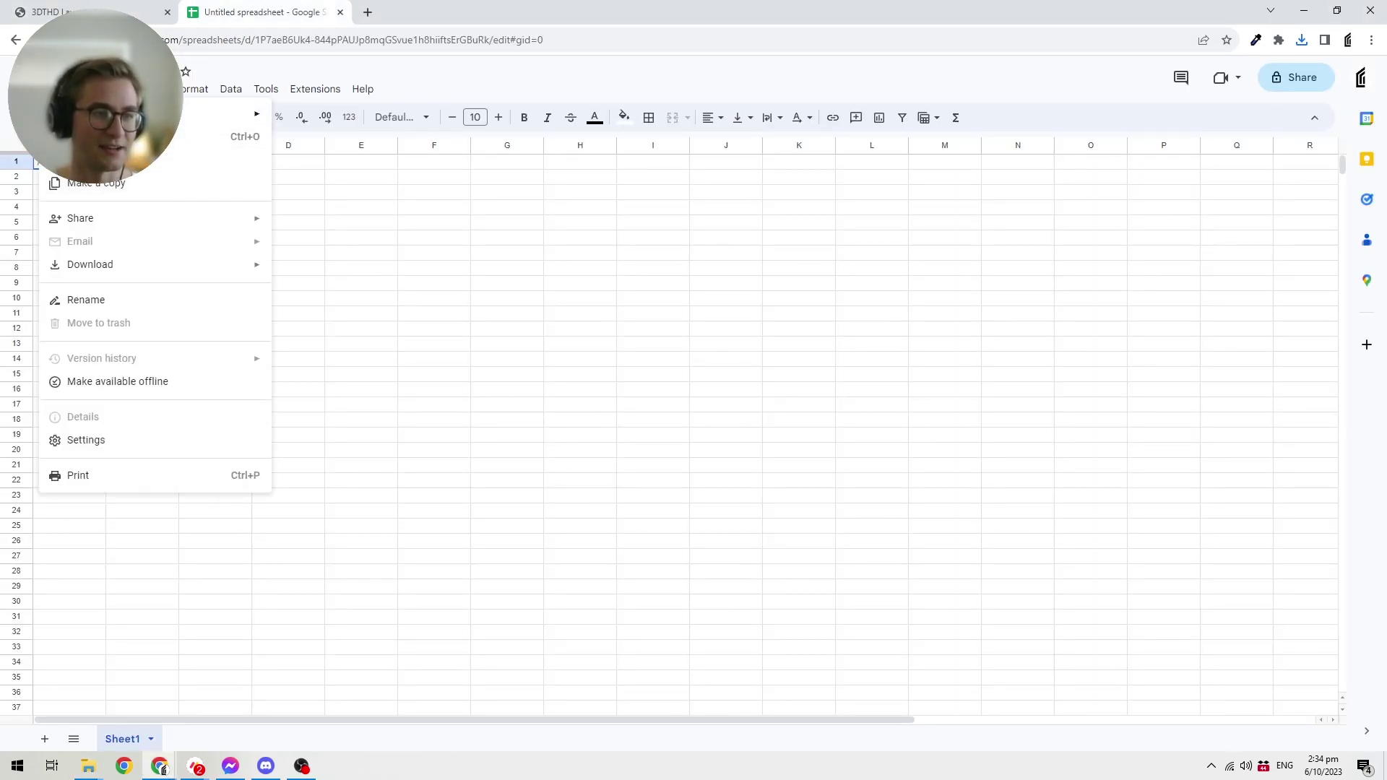
{"action": "left_click", "coordinate": [109, 159]}
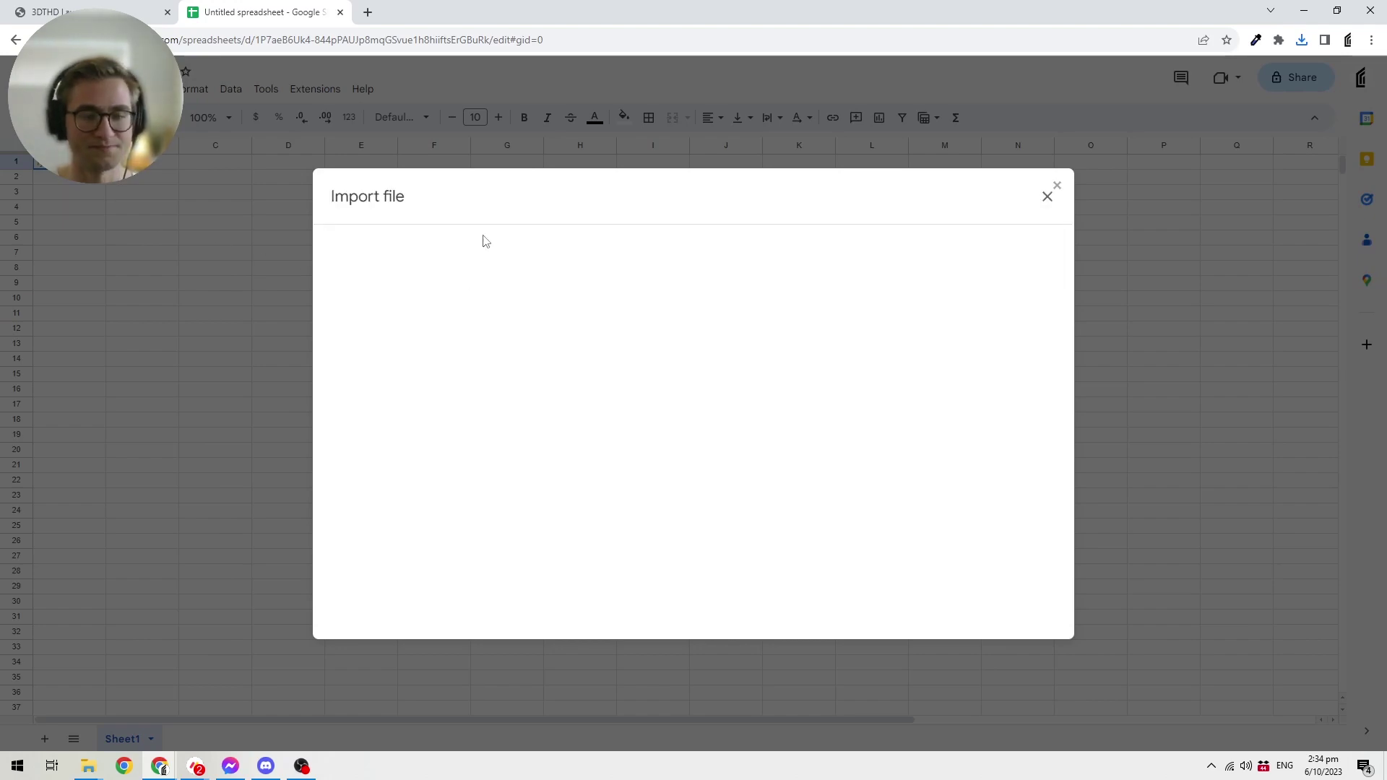
{"action": "left_click", "coordinate": [569, 241]}
{"action": "mouse_move", "coordinate": [88, 765]}
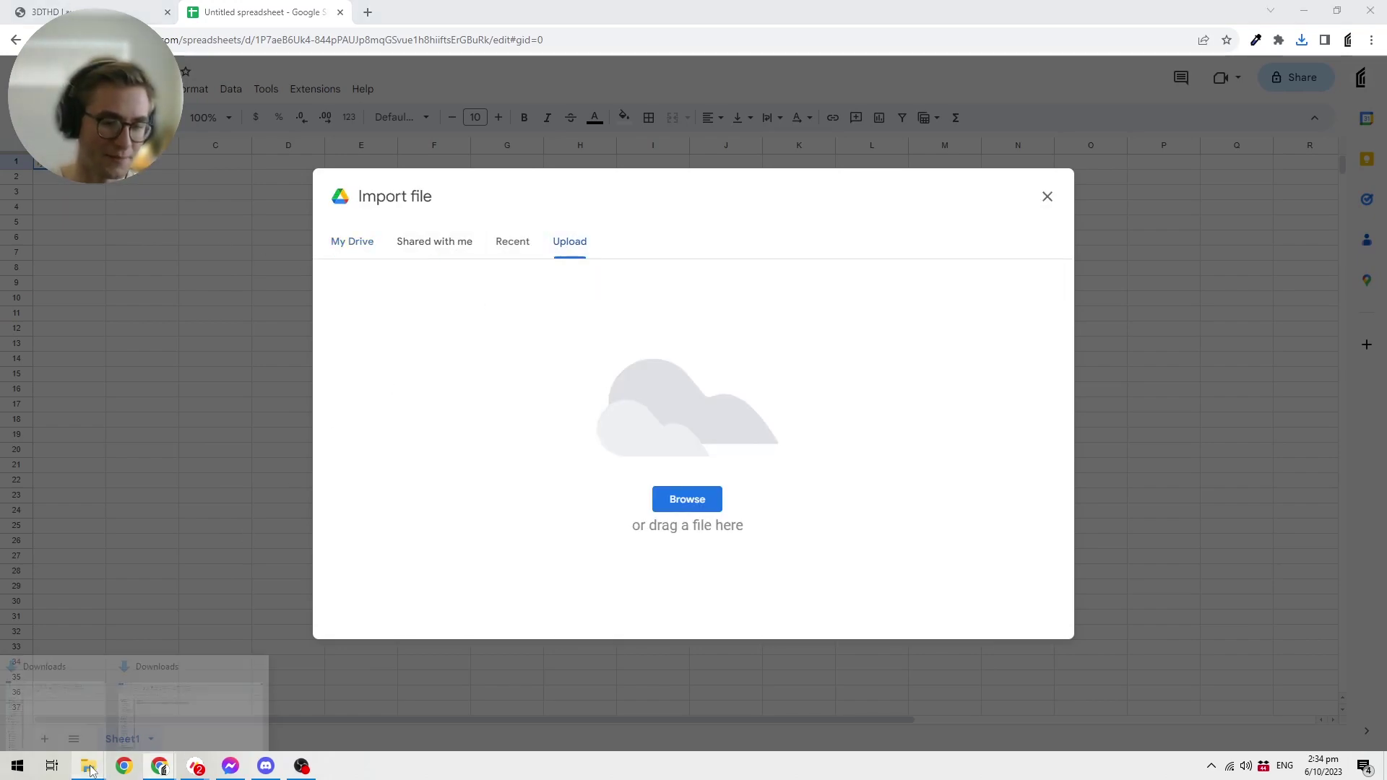
{"action": "left_click", "coordinate": [225, 686]}
{"action": "left_click_drag", "start_coordinate": [773, 192], "coordinate": [1231, 170]}
{"action": "left_click_drag", "start_coordinate": [881, 350], "coordinate": [598, 372]}
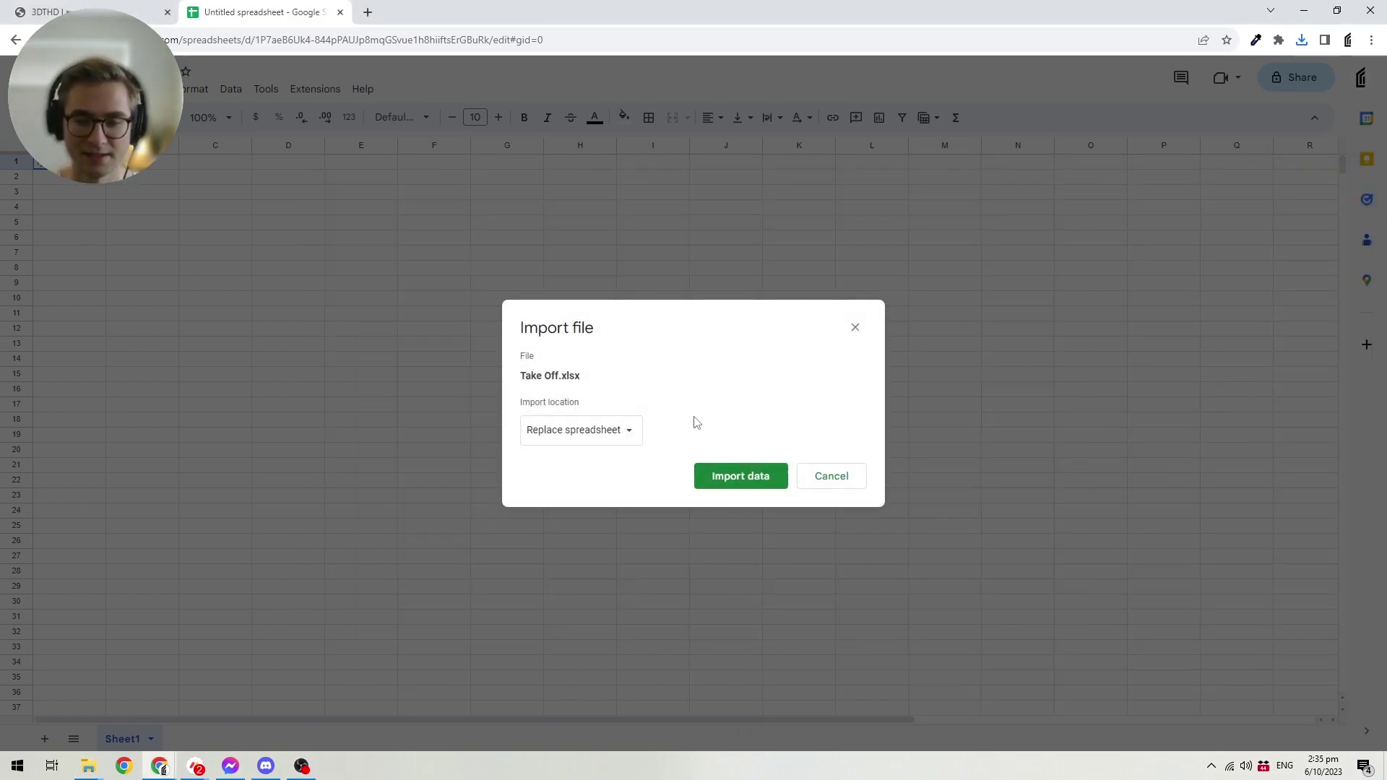
{"action": "left_click", "coordinate": [744, 484]}
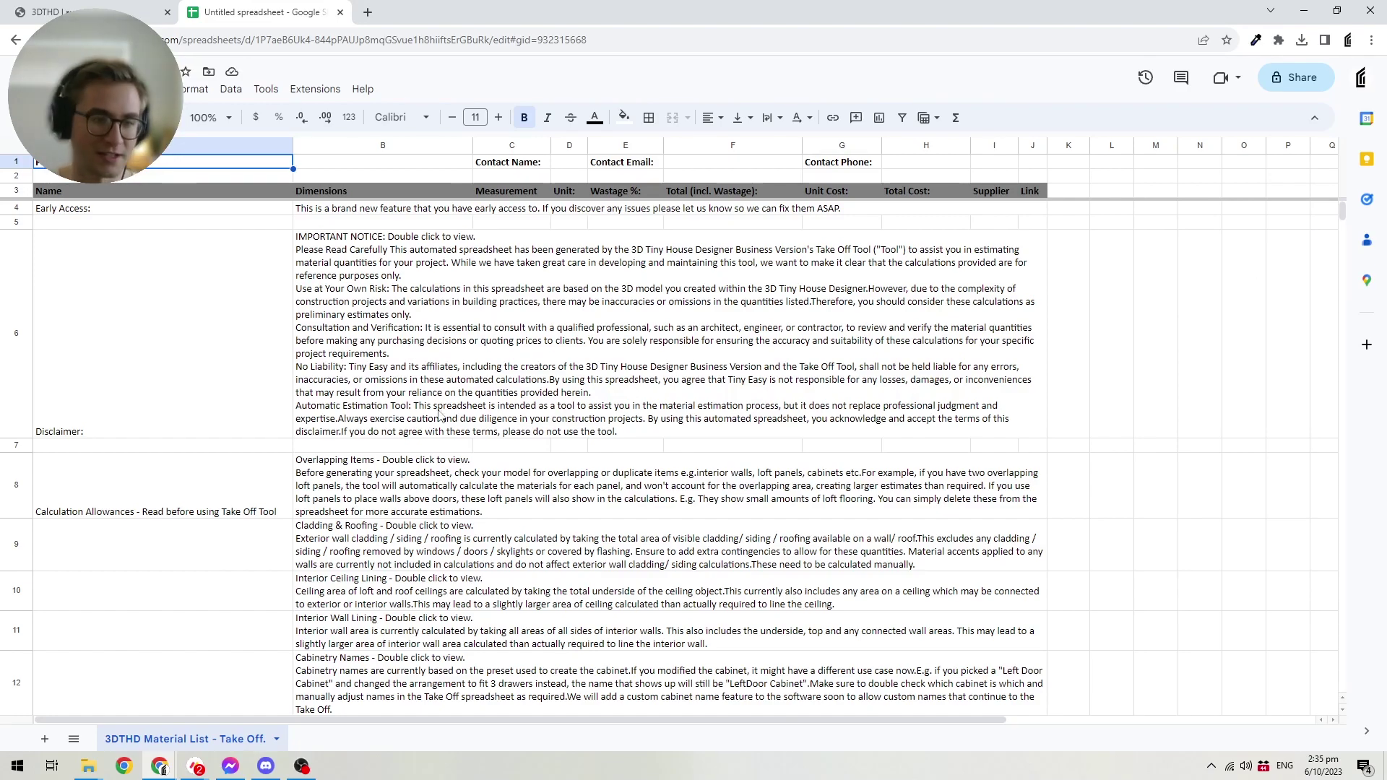
Set the Ground Flooring wastage to 5% and its unit cost to 40.
{"action": "scroll", "coordinate": [427, 406], "scroll_direction": "down", "scroll_amount": 3}
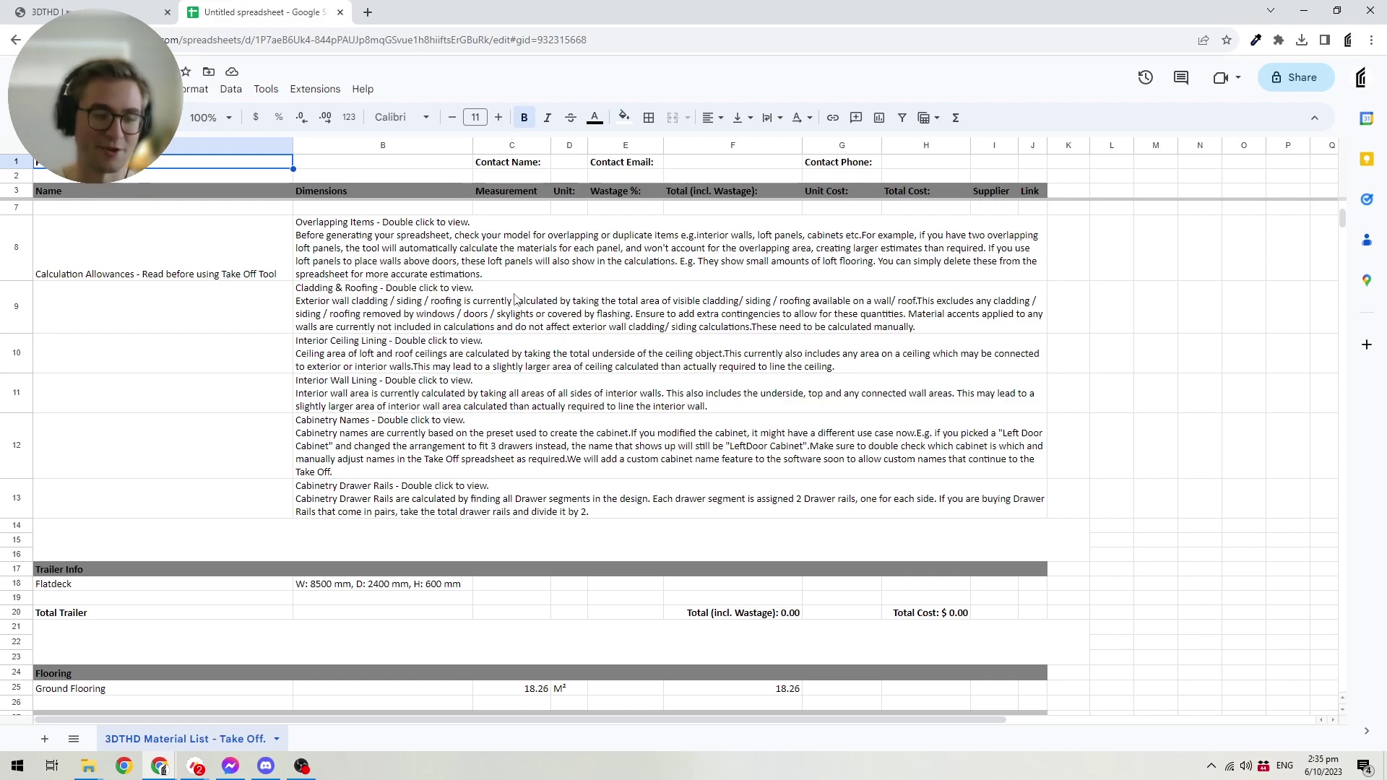
{"action": "scroll", "coordinate": [534, 314], "scroll_direction": "down", "scroll_amount": 5}
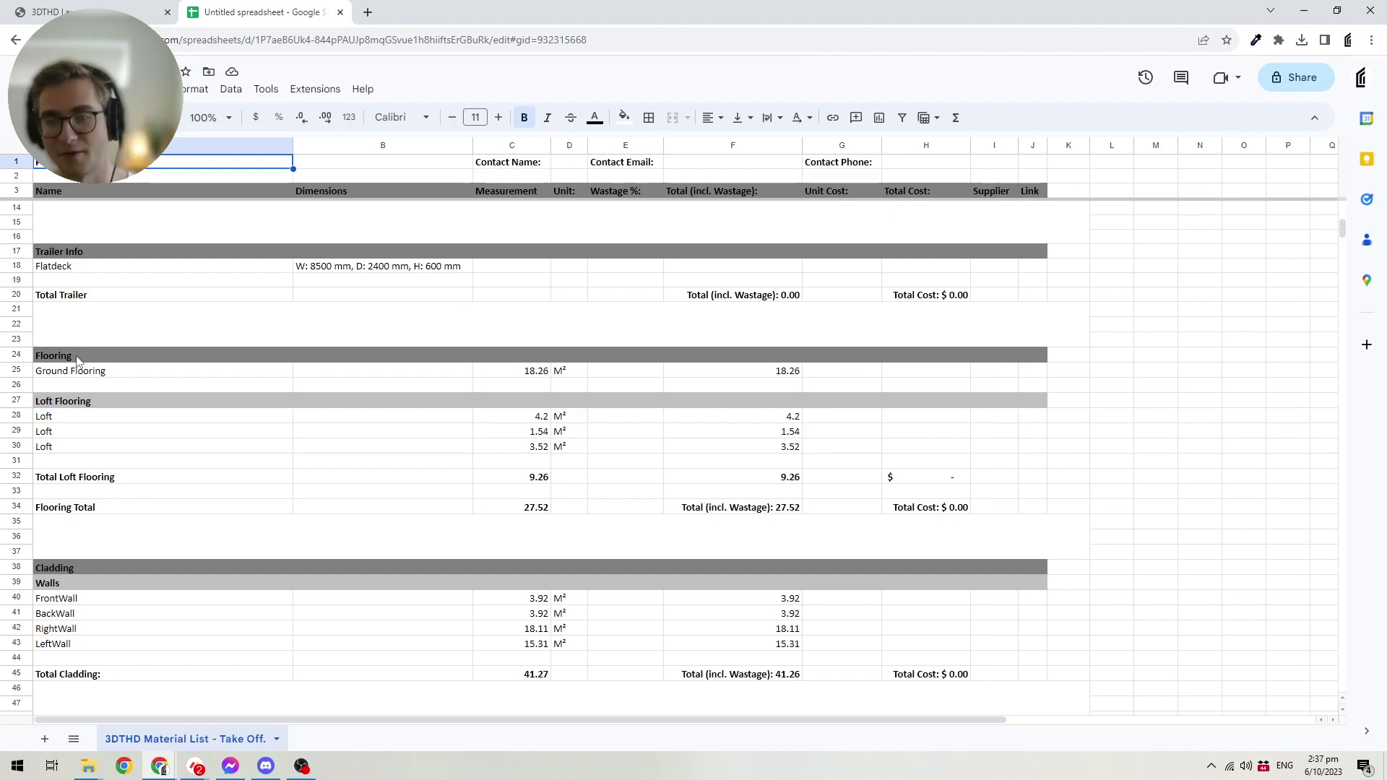
{"action": "left_click", "coordinate": [614, 376]}
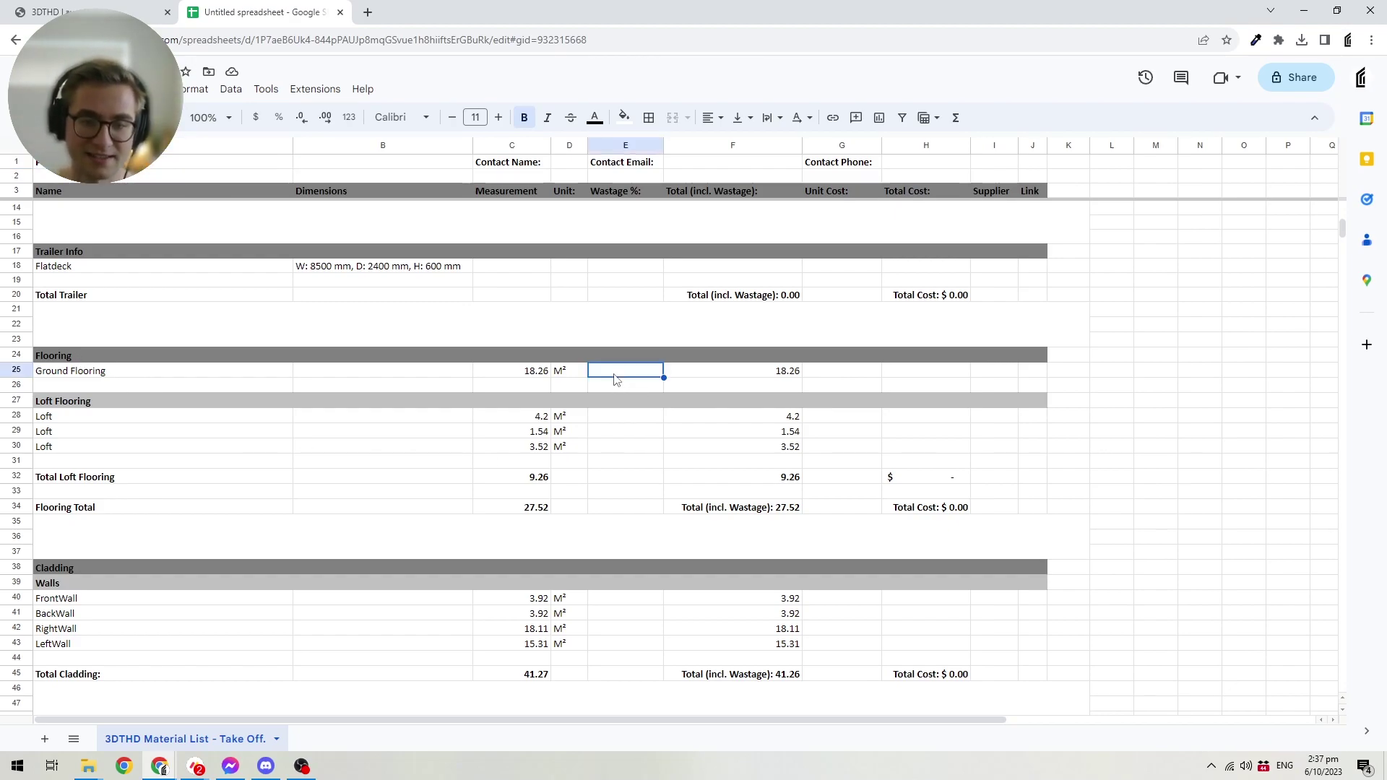
{"action": "type", "text": "5%"}
{"action": "key", "text": "Return"}
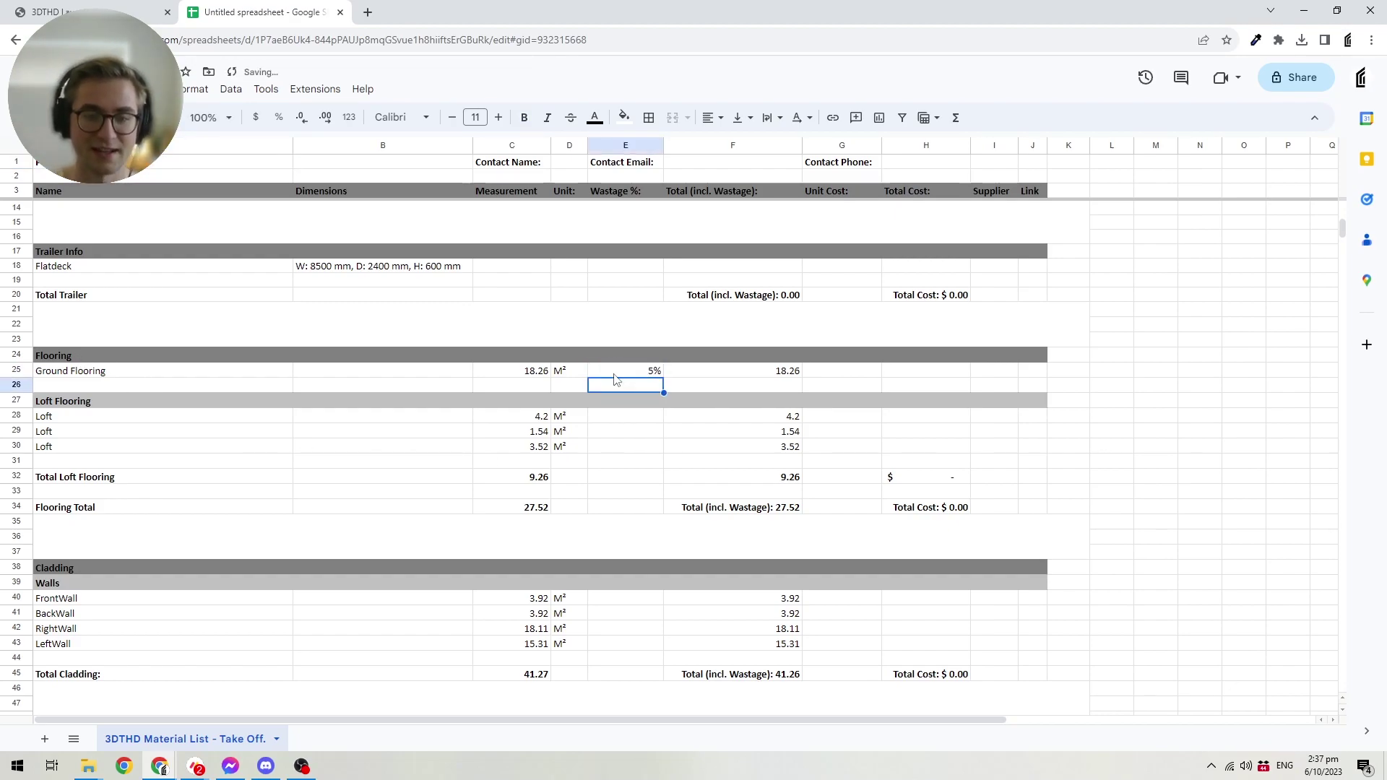
{"action": "left_click", "coordinate": [824, 373]}
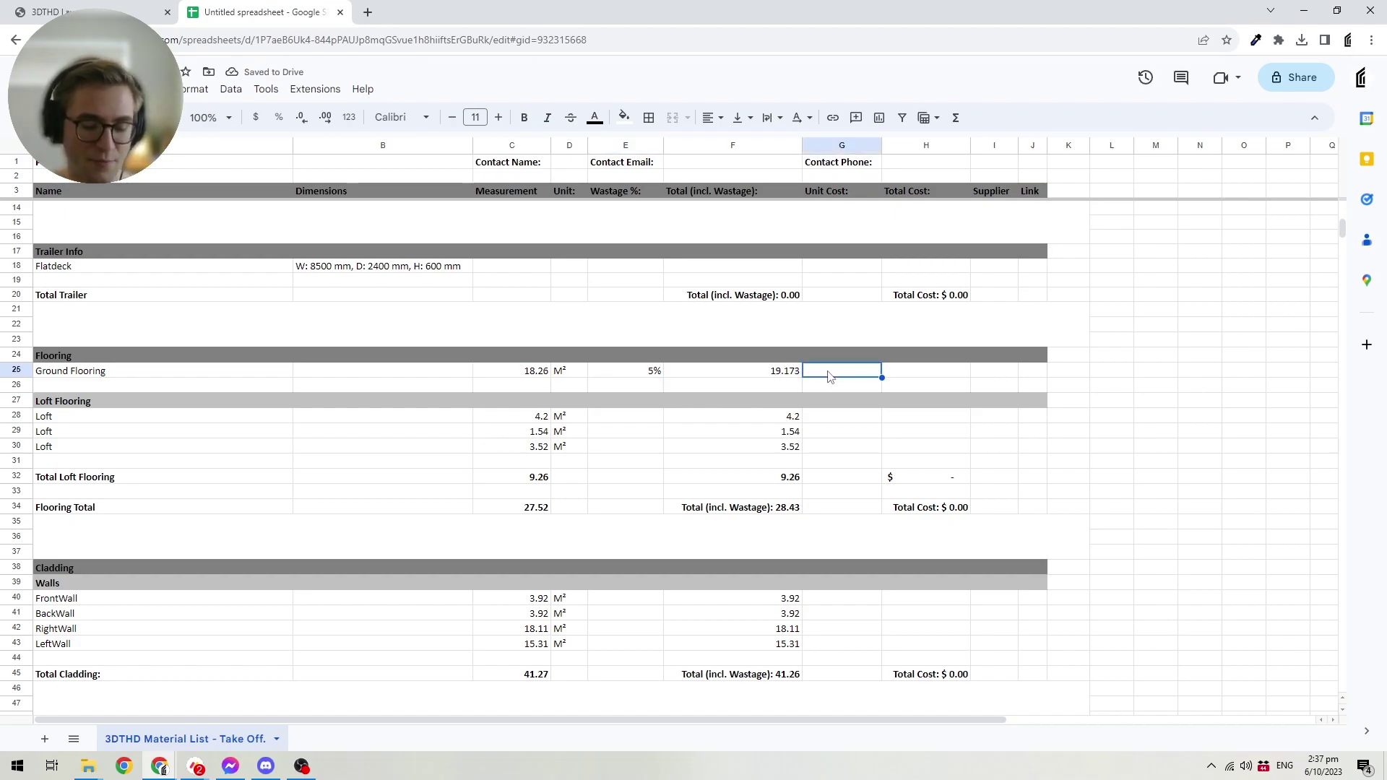
{"action": "type", "text": "40"}
{"action": "key", "text": "Return"}
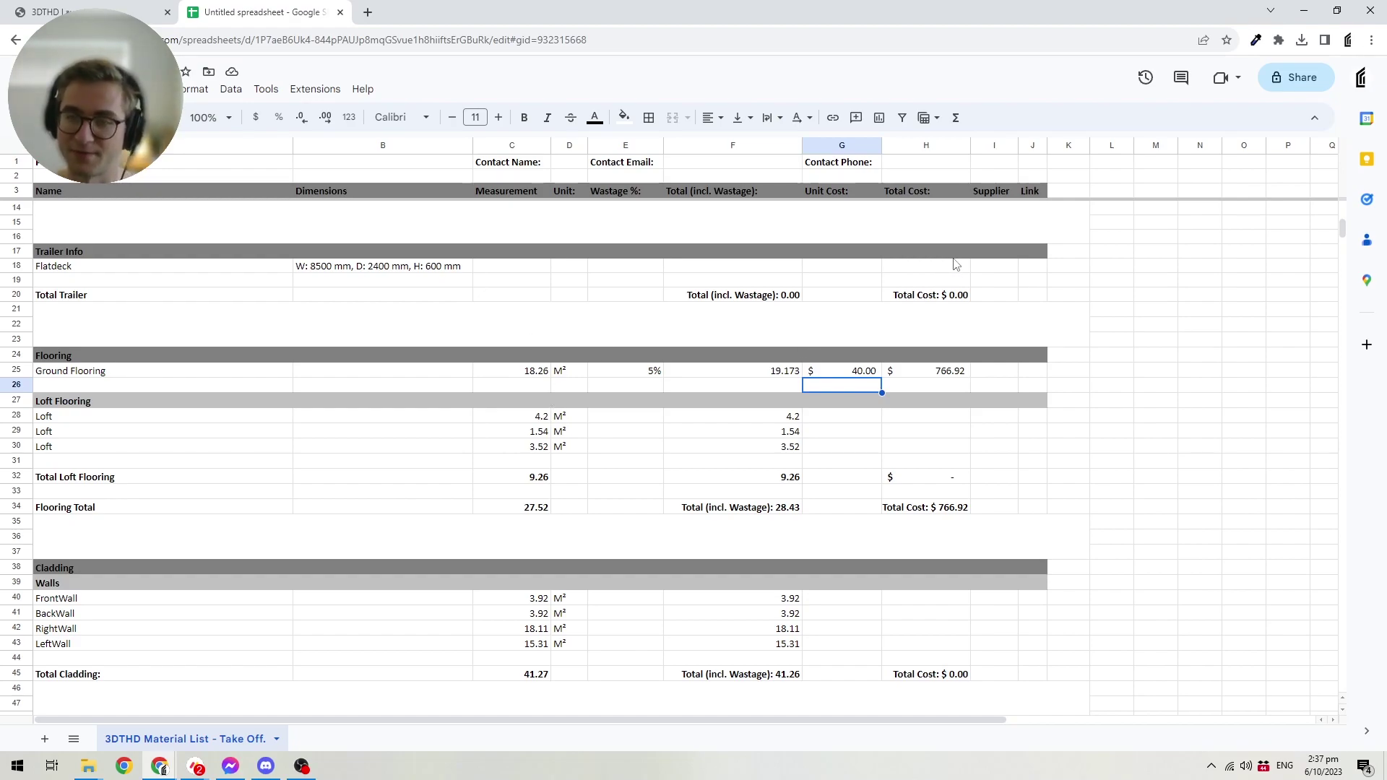
Widen the Link and Supplier columns.
{"action": "left_click_drag", "start_coordinate": [1177, 146], "coordinate": [1181, 145]}
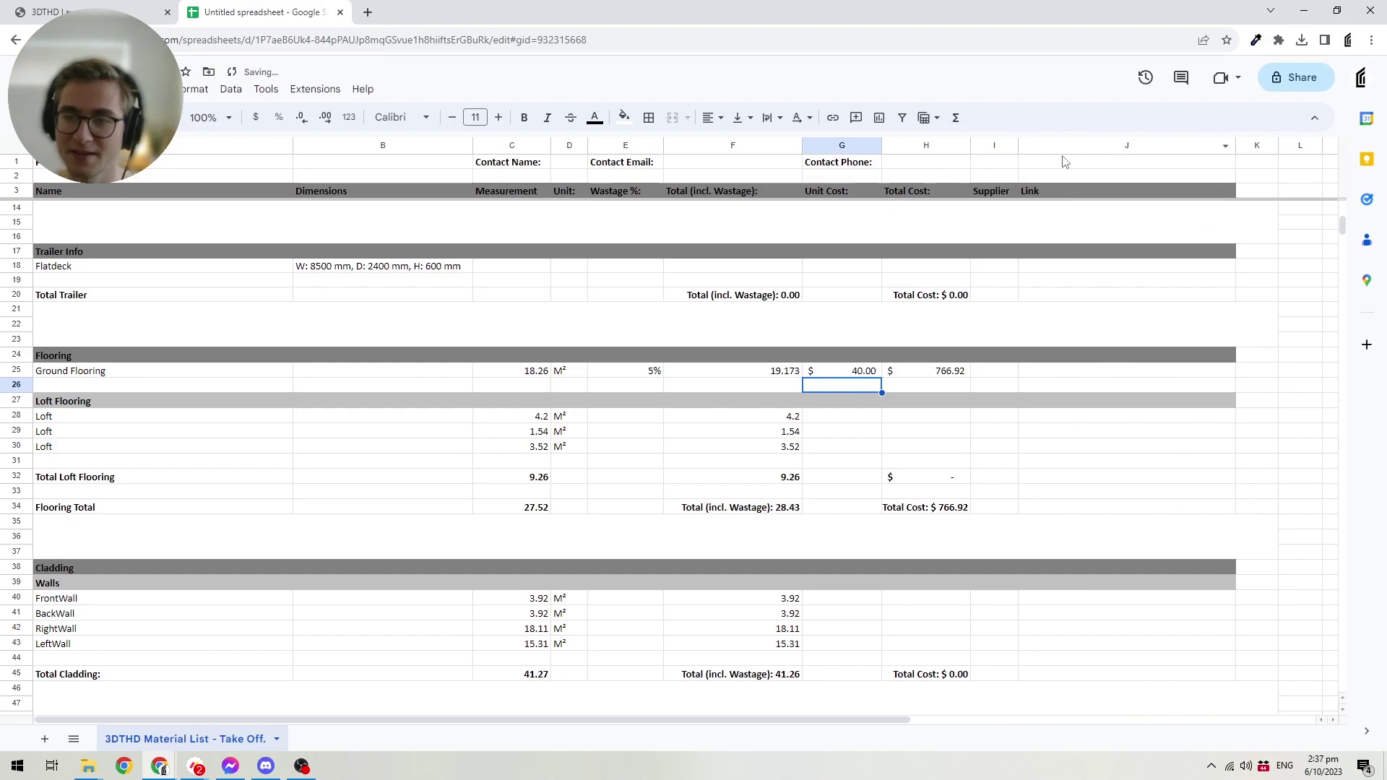
{"action": "left_click_drag", "start_coordinate": [1018, 146], "coordinate": [1131, 145]}
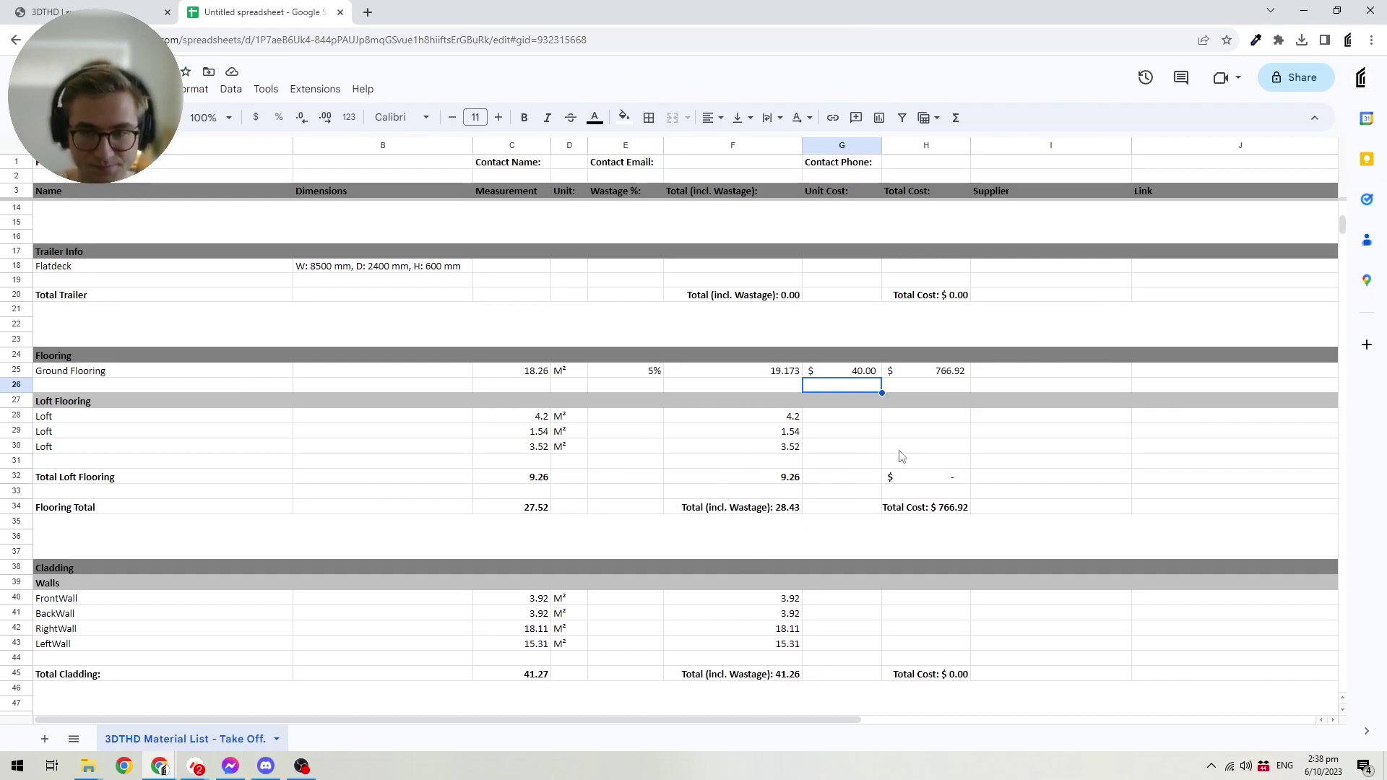
Insert an empty row below BackWall in the cladding section and name it Material Accent 1.
{"action": "scroll", "coordinate": [902, 437], "scroll_direction": "down", "scroll_amount": 2}
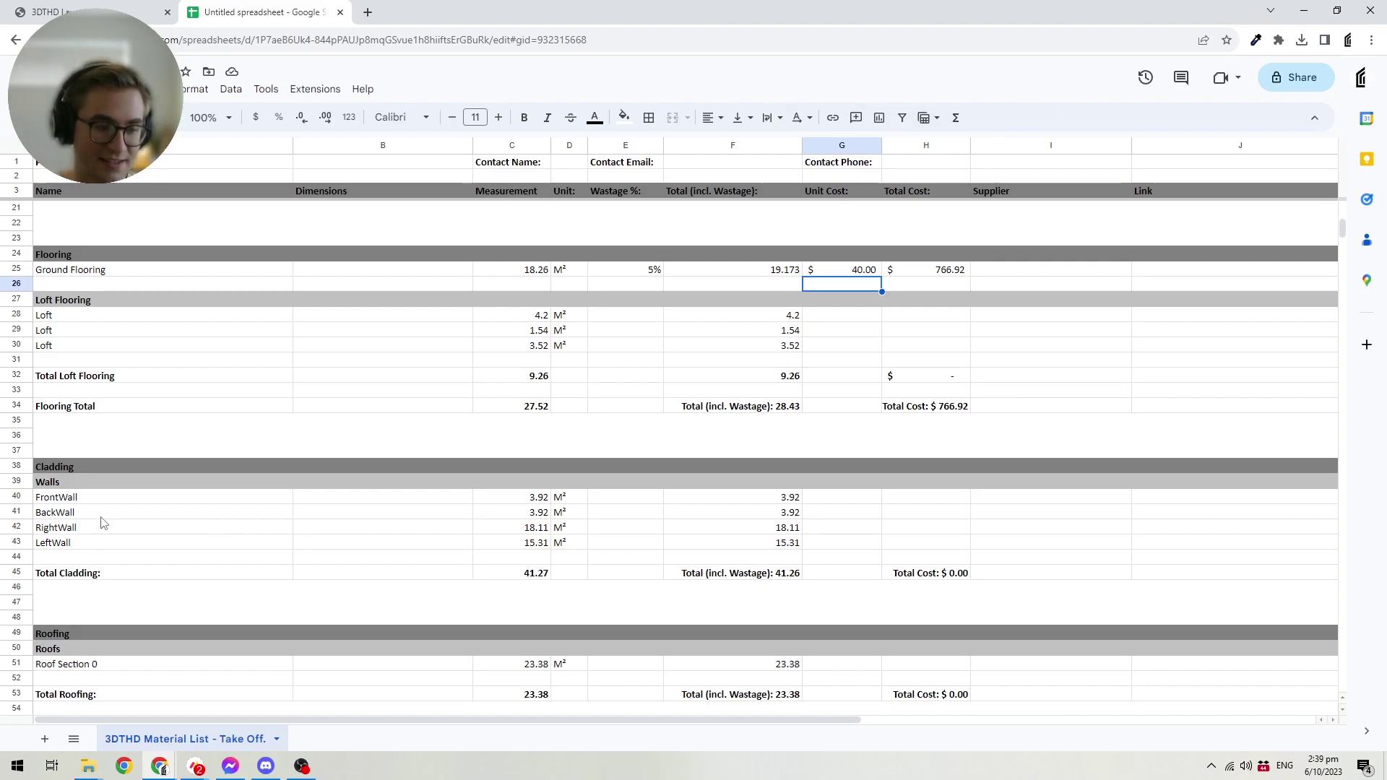
{"action": "left_click", "coordinate": [17, 512]}
{"action": "right_click", "coordinate": [20, 509]}
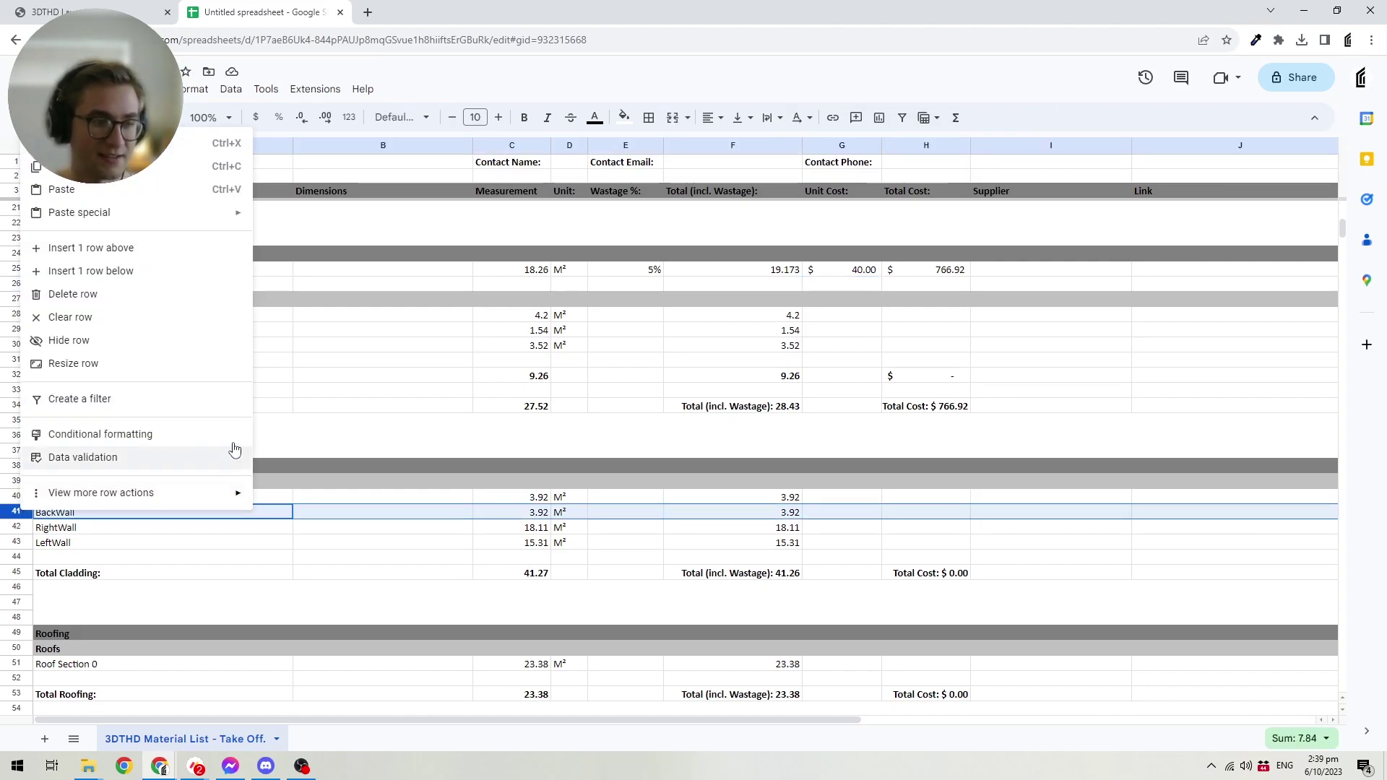
{"action": "left_click", "coordinate": [170, 272]}
{"action": "double_click", "coordinate": [132, 525]}
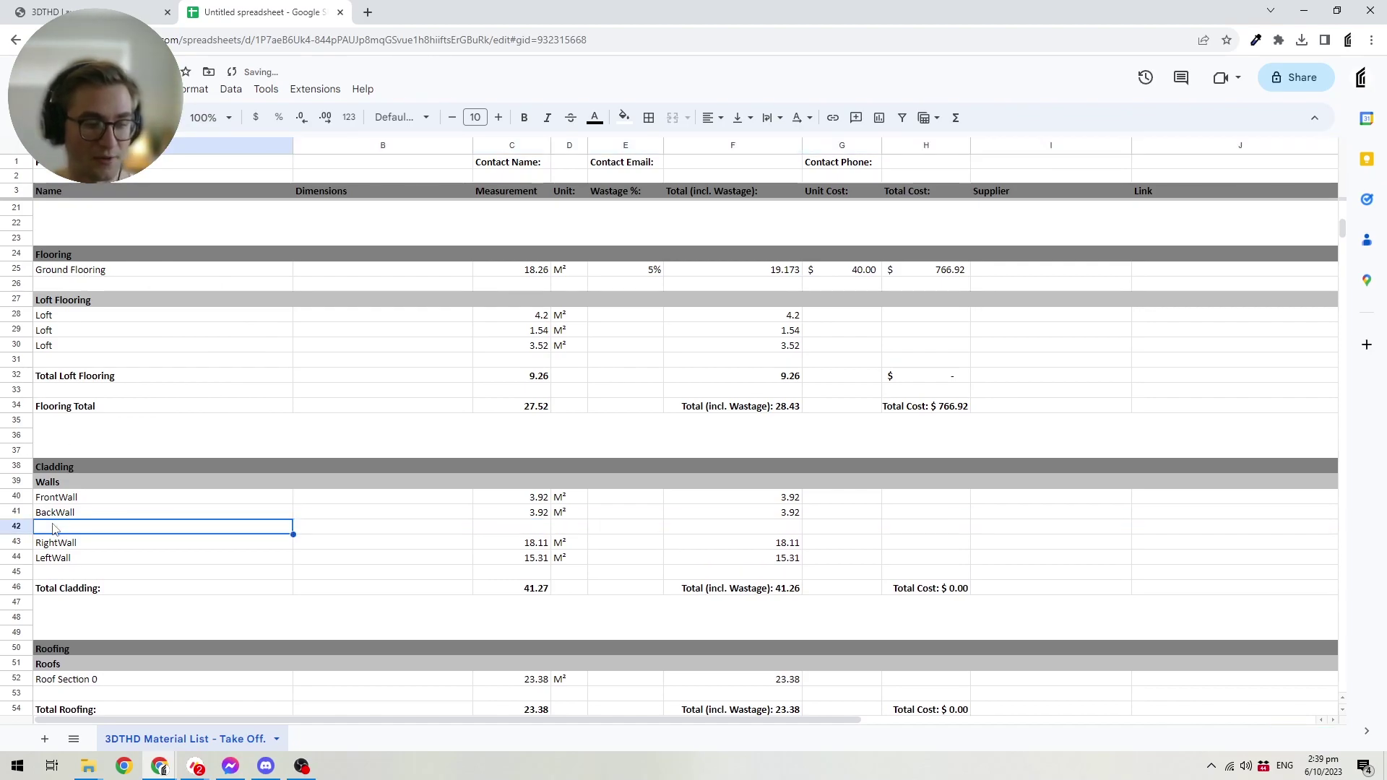
{"action": "type", "text": "Material Accent 1"}
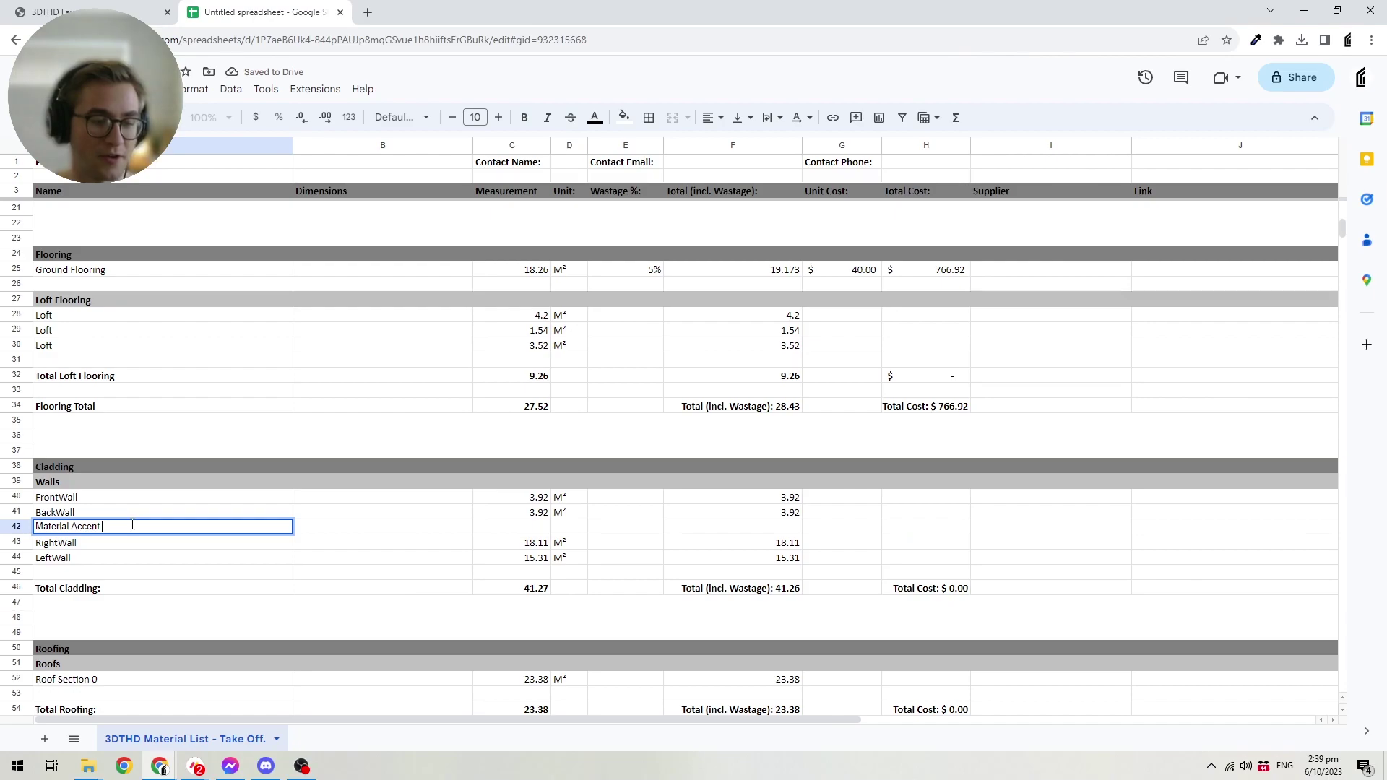
{"action": "key", "text": "Return"}
Enter a measurement of 4 and a wastage of 5 in the Material Accent 1 row.
{"action": "left_click", "coordinate": [535, 528]}
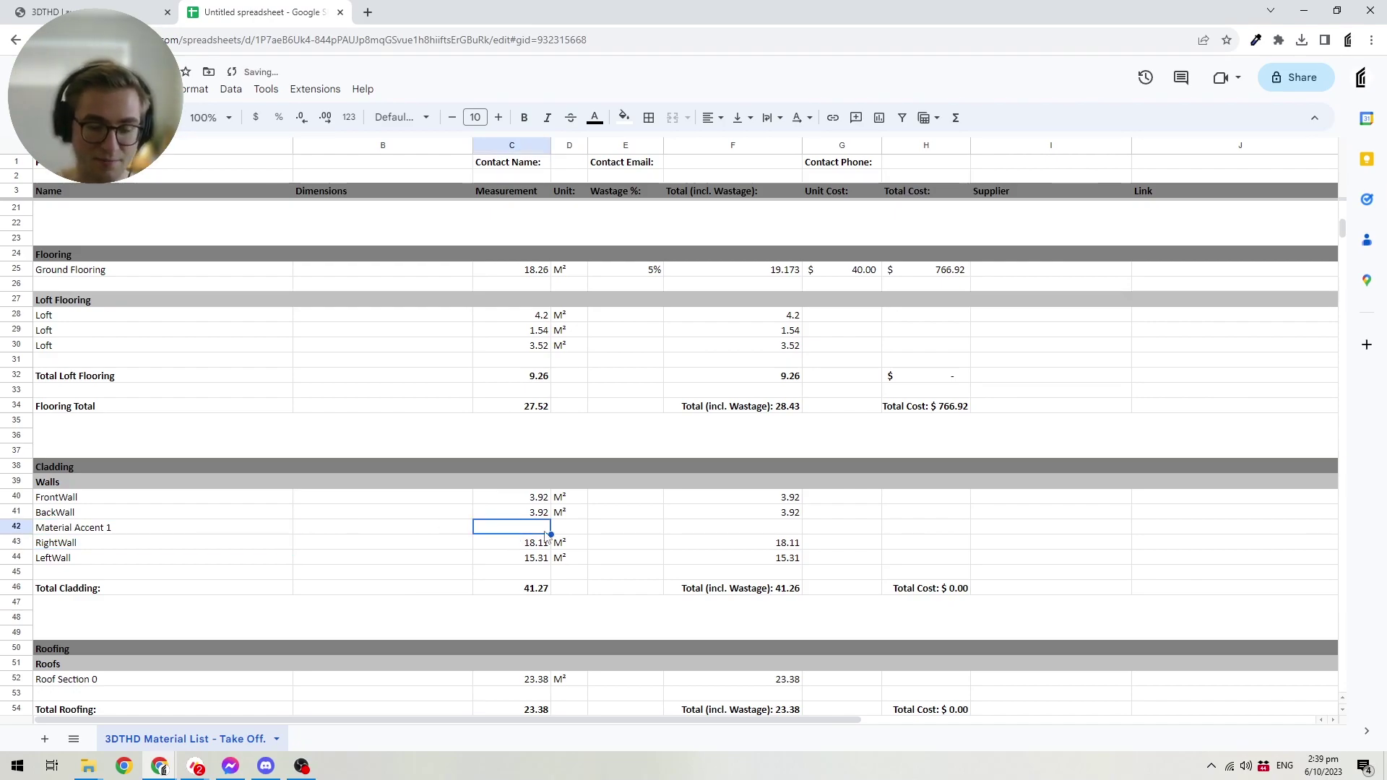
{"action": "type", "text": "4"}
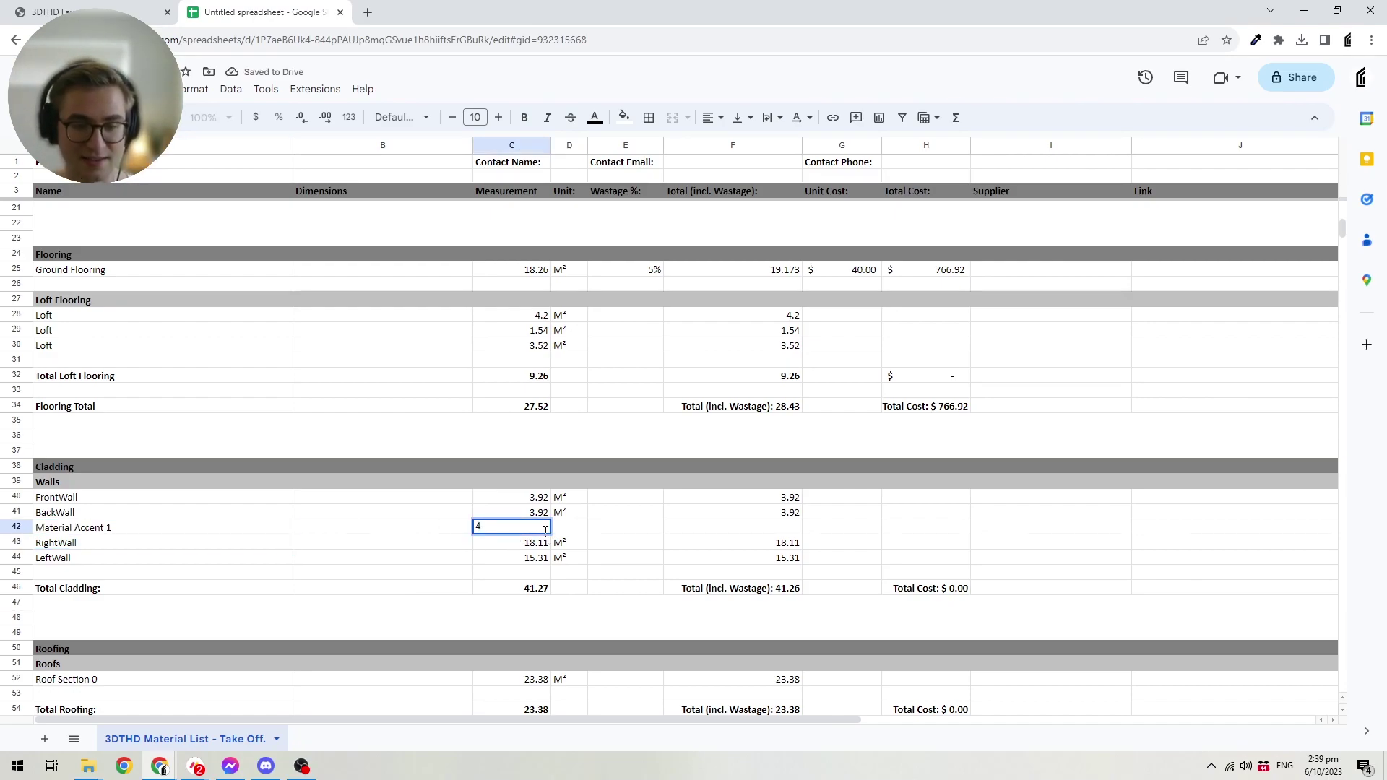
{"action": "key", "text": "Return"}
{"action": "left_click", "coordinate": [630, 528]}
{"action": "type", "text": "5"}
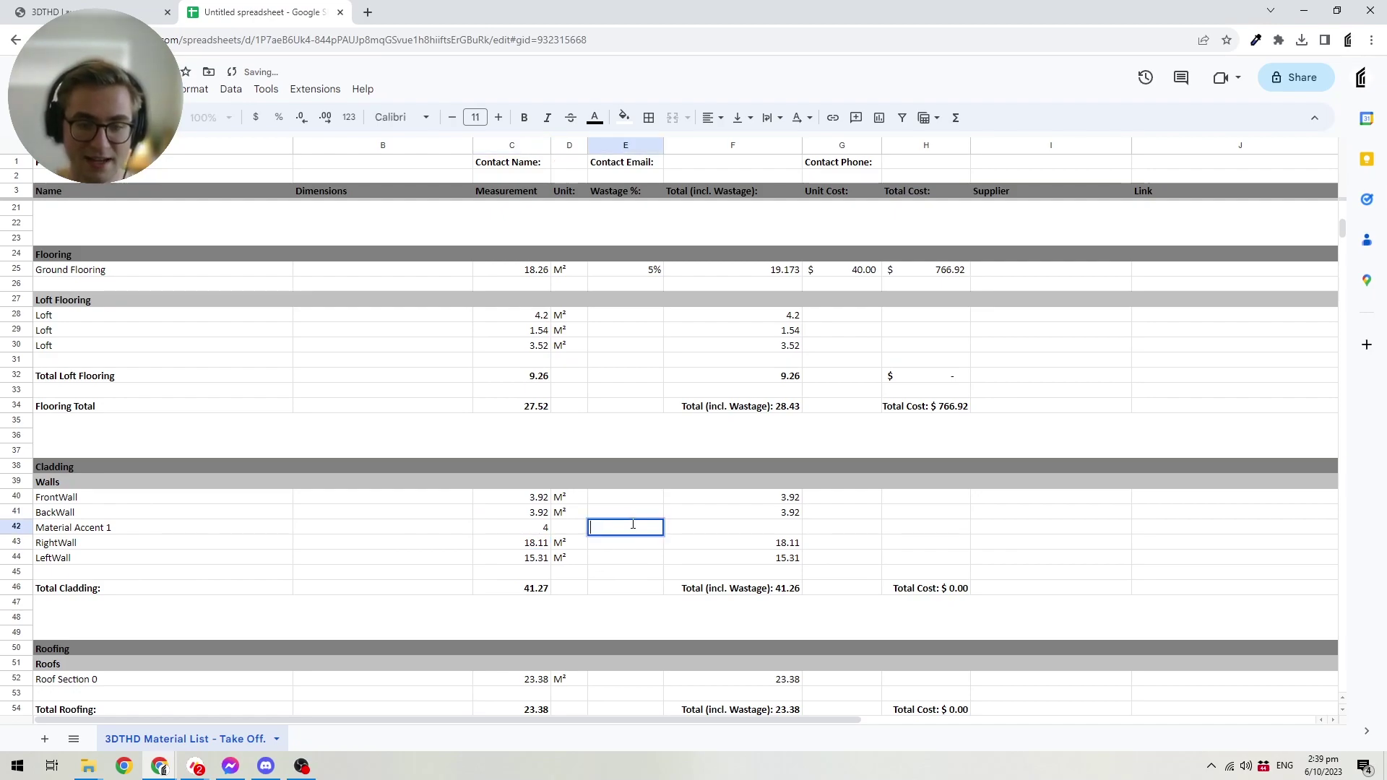
{"action": "key", "text": "Return"}
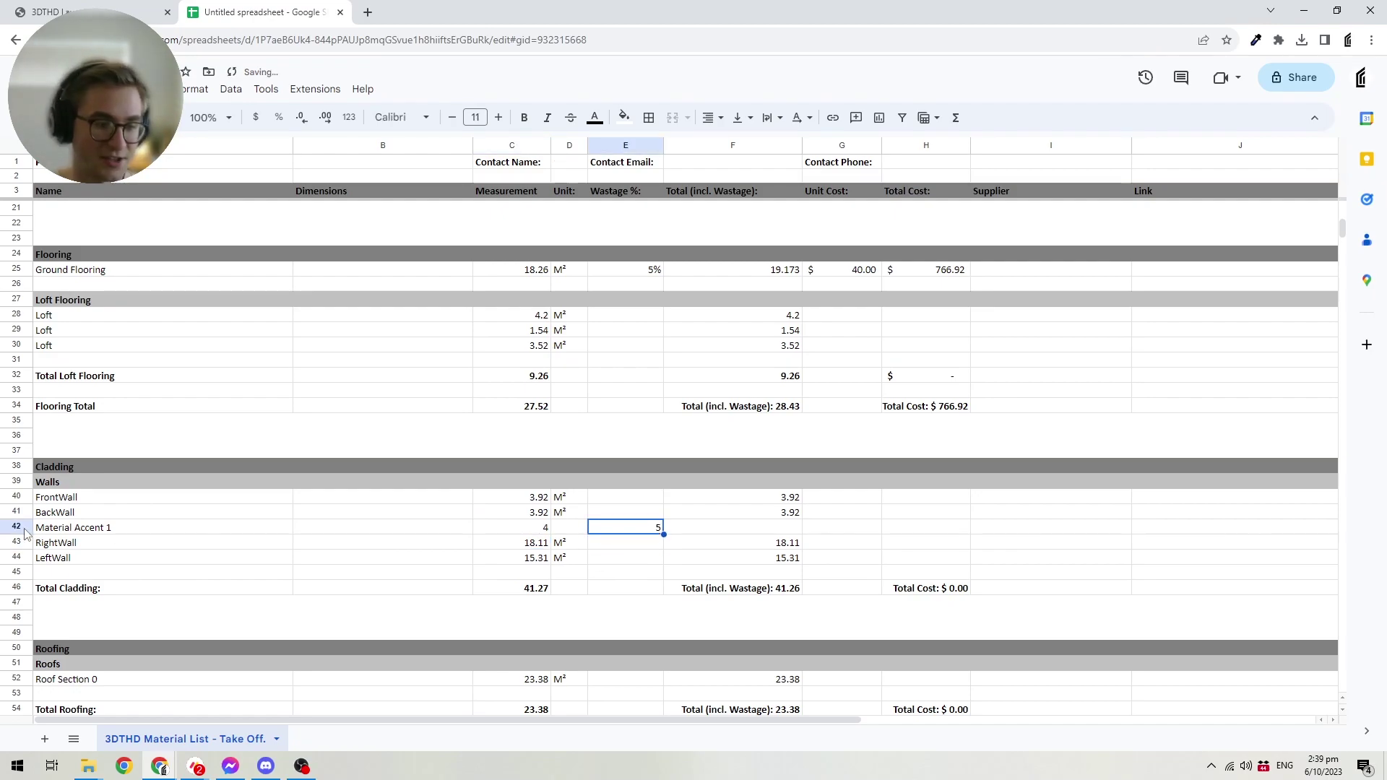
Delete the manually filled Material Accent 1 row.
{"action": "right_click", "coordinate": [16, 528]}
{"action": "left_click", "coordinate": [72, 310]}
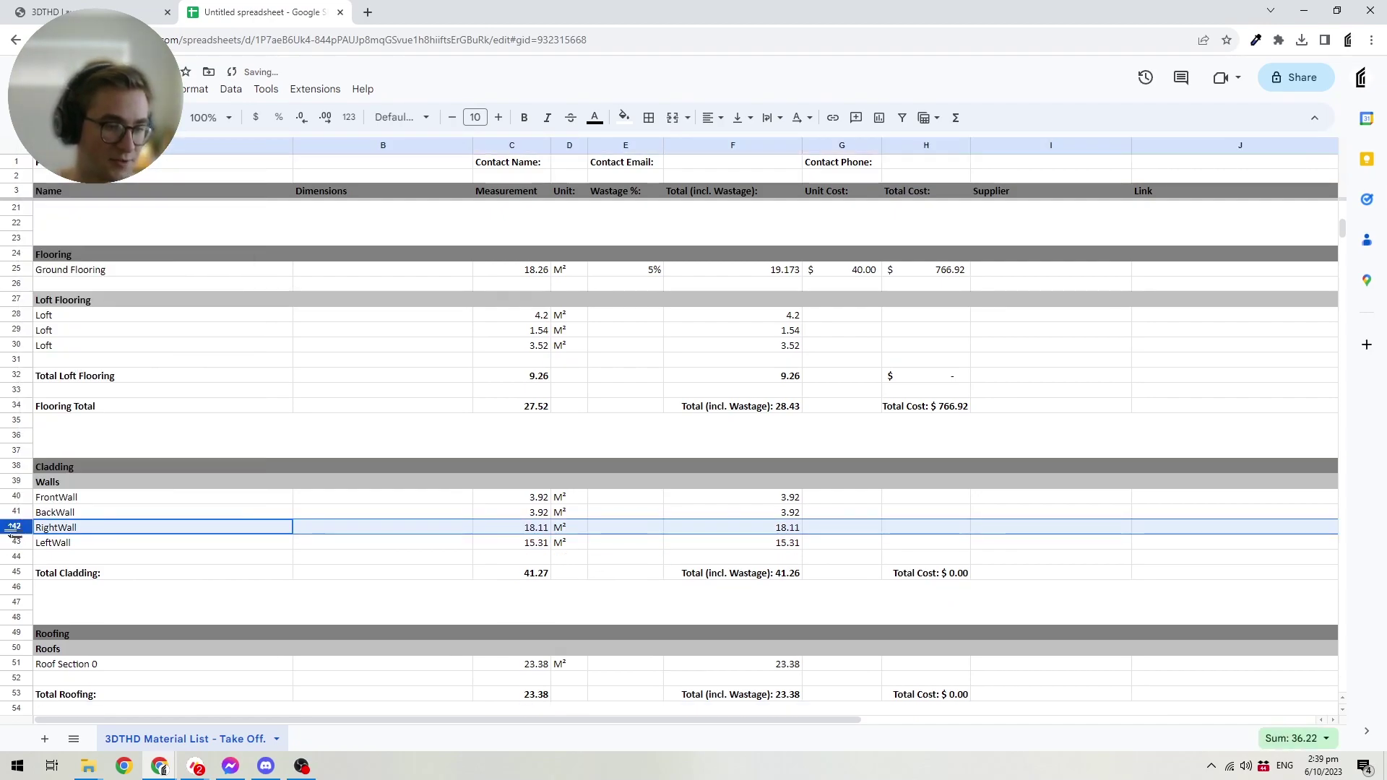
Duplicate the BackWall cladding row, with its formulas, into a new row directly below it.
{"action": "right_click", "coordinate": [15, 512]}
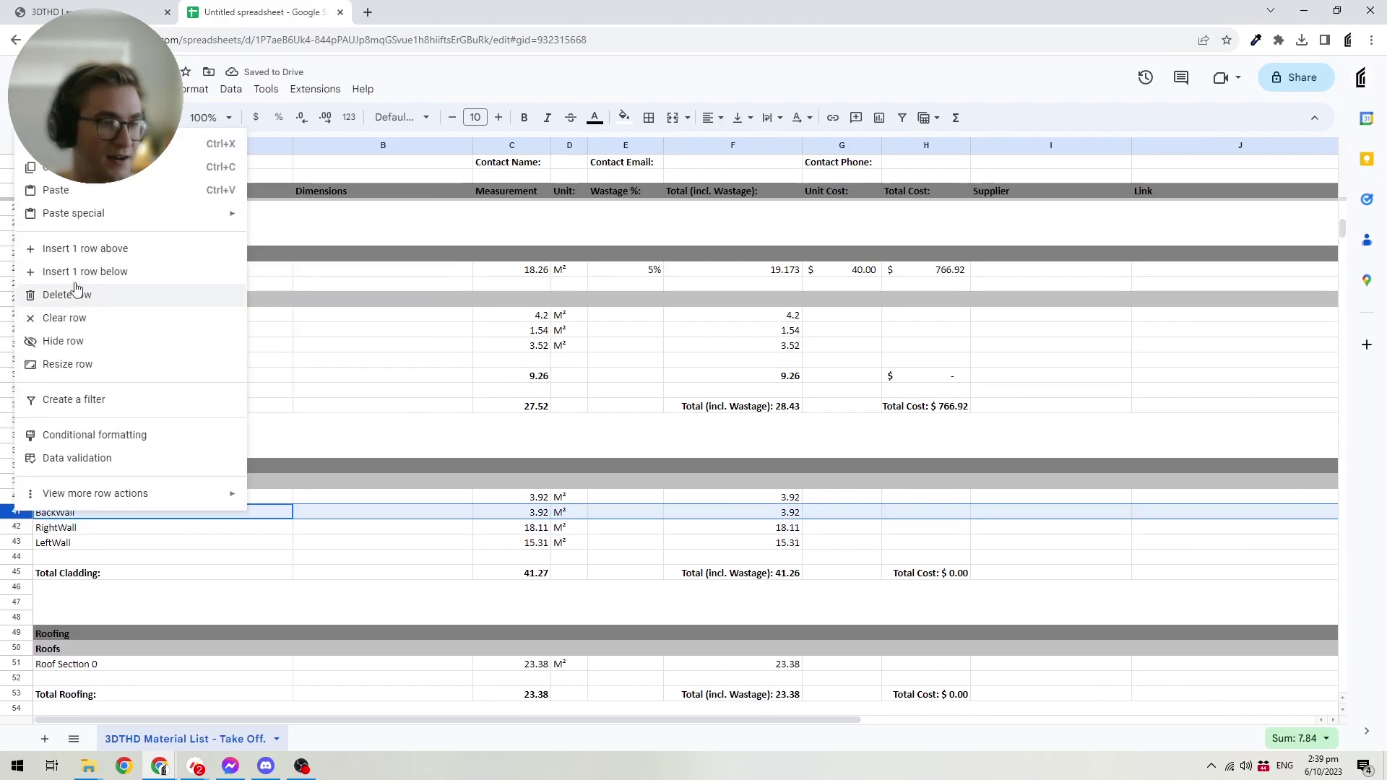
{"action": "left_click", "coordinate": [60, 168]}
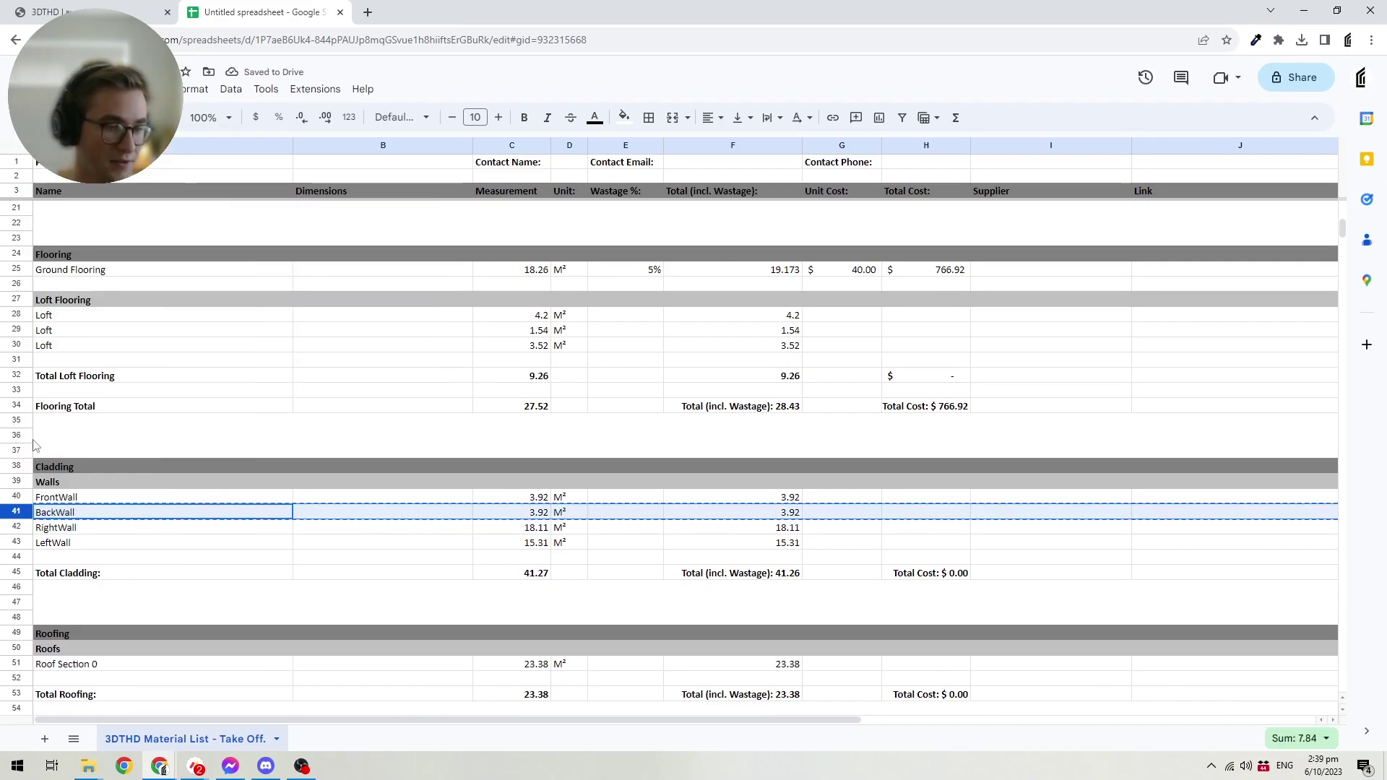
{"action": "right_click", "coordinate": [21, 511]}
{"action": "left_click", "coordinate": [92, 275]}
{"action": "key", "text": "ctrl+v"}
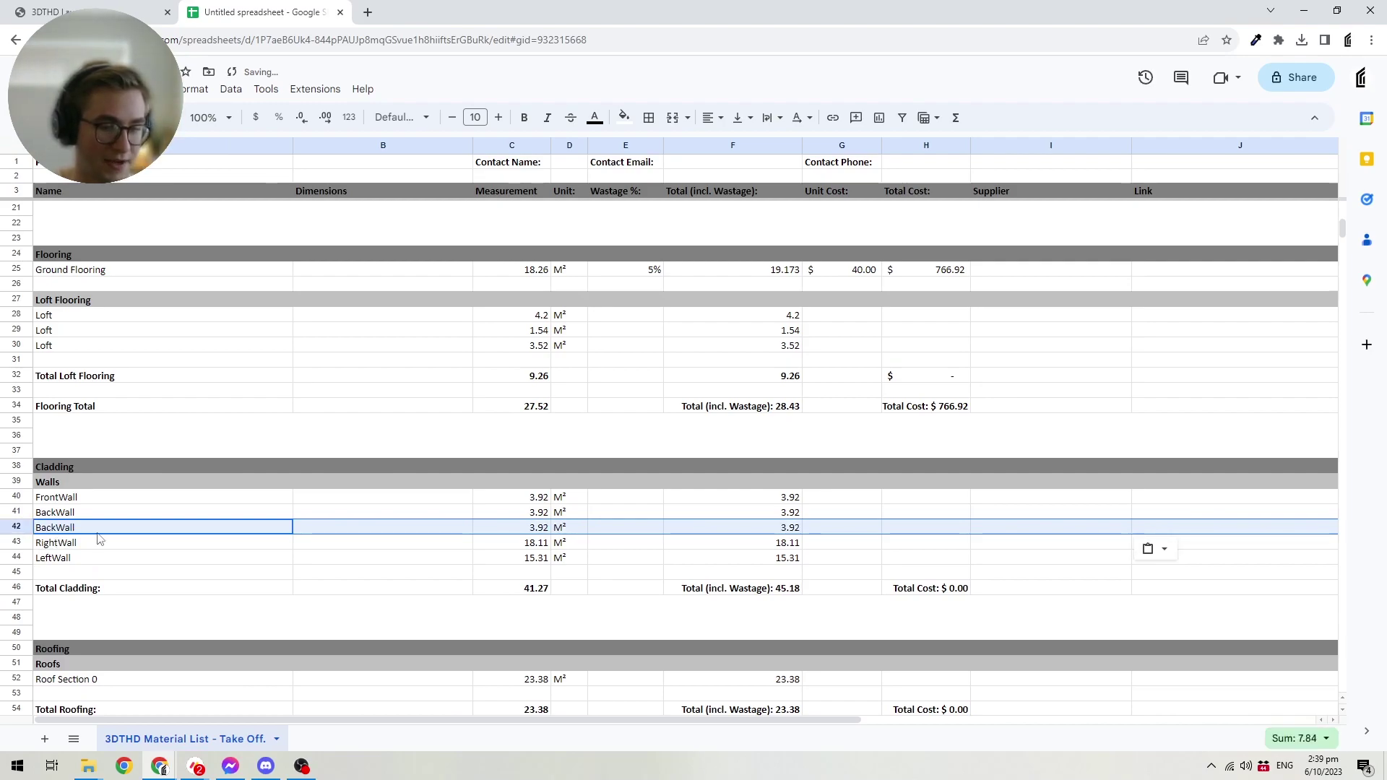
Check the total cost formula in the duplicated BackWall row and set that row's measurement to 5.
{"action": "left_click", "coordinate": [555, 530]}
{"action": "double_click", "coordinate": [911, 533]}
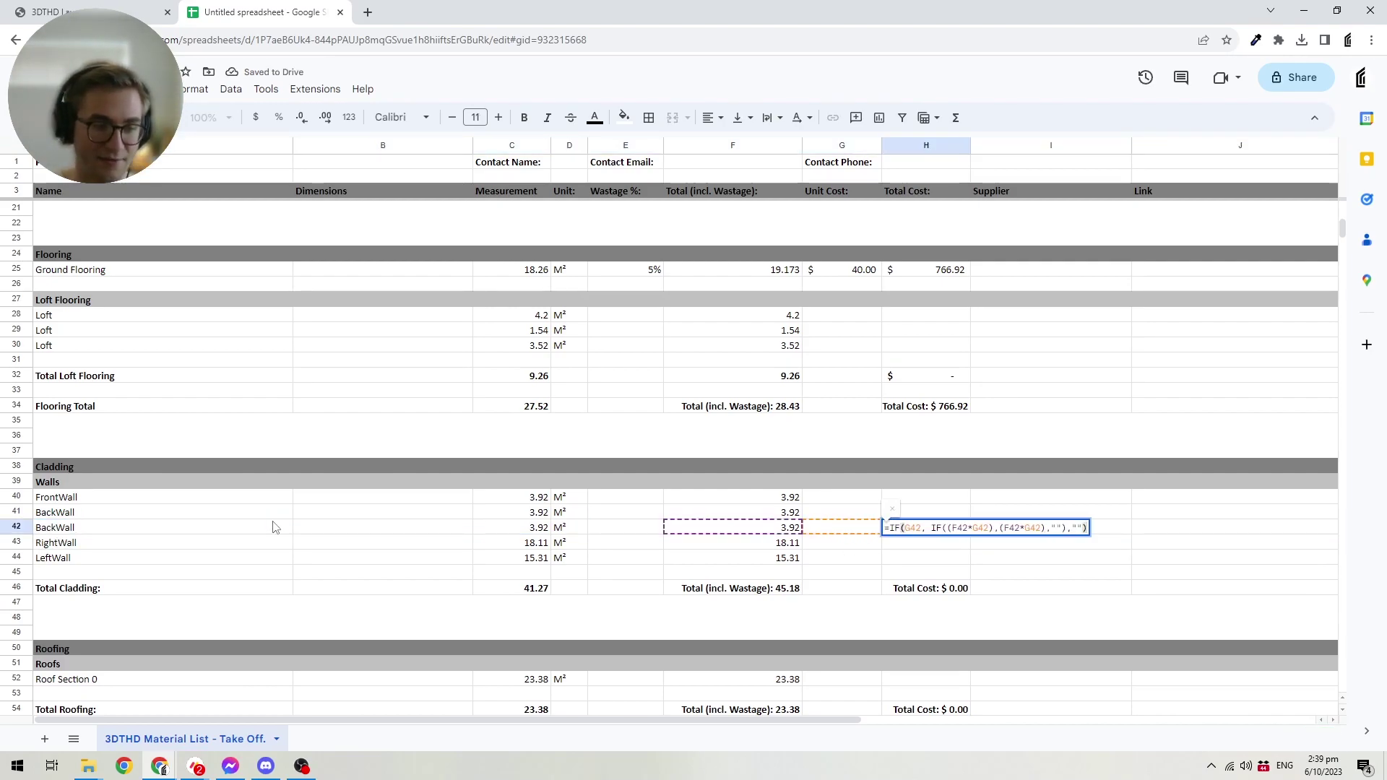
{"action": "left_click", "coordinate": [520, 533]}
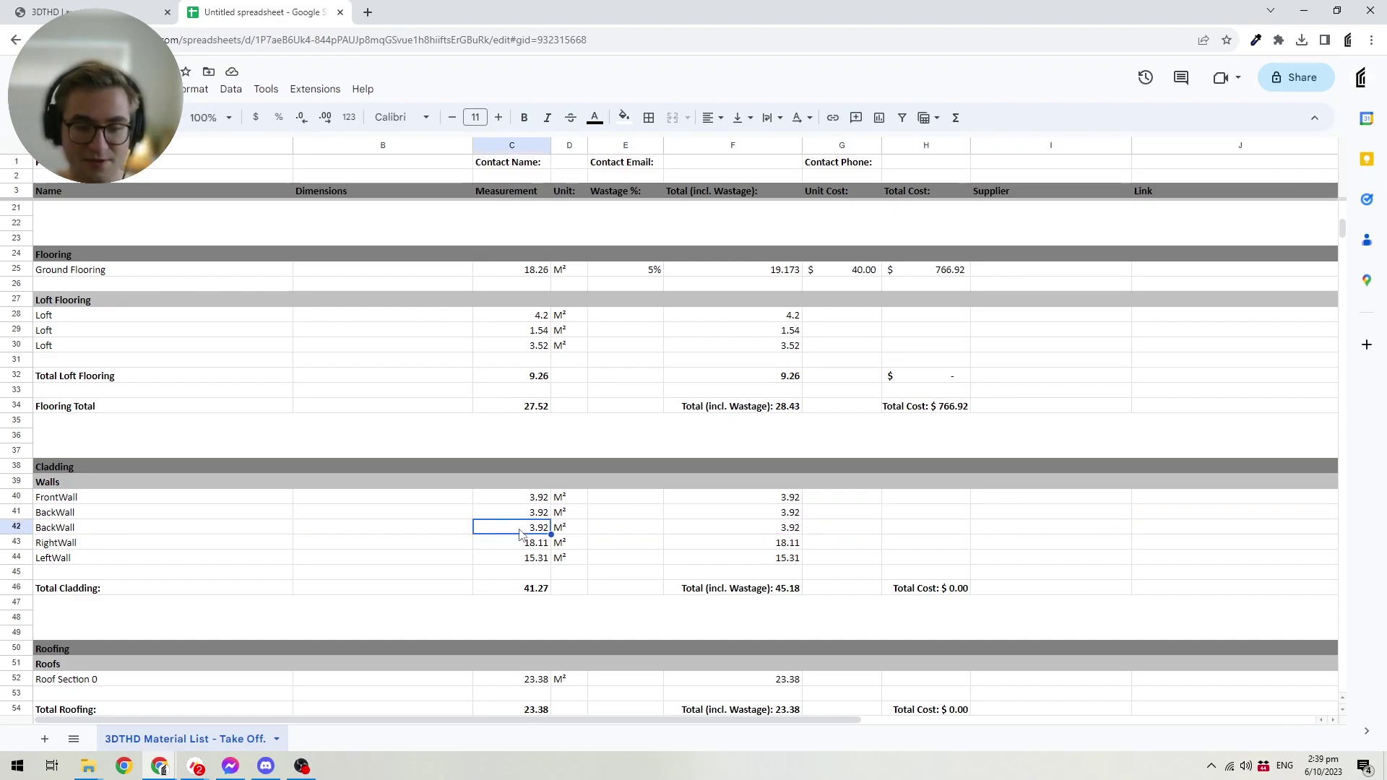
{"action": "type", "text": "5"}
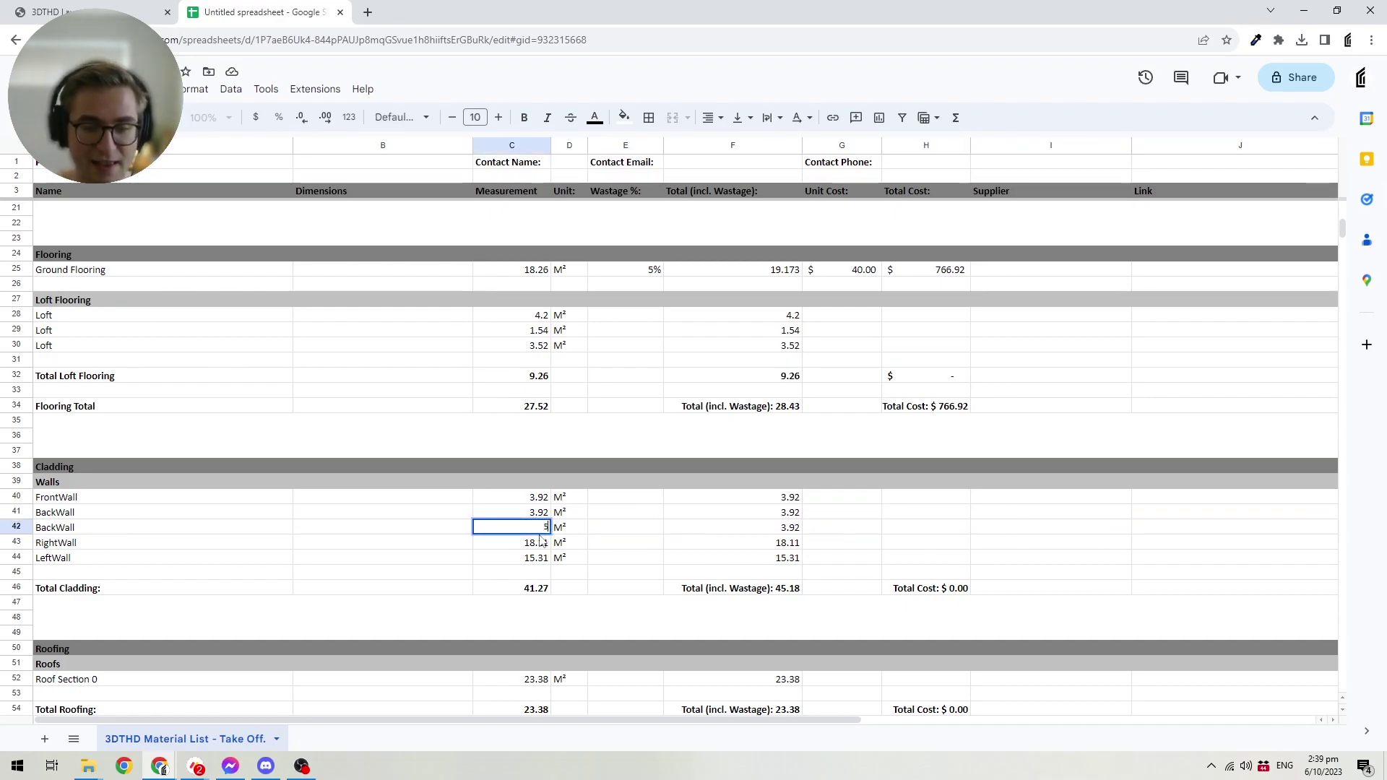
{"action": "key", "text": "Return"}
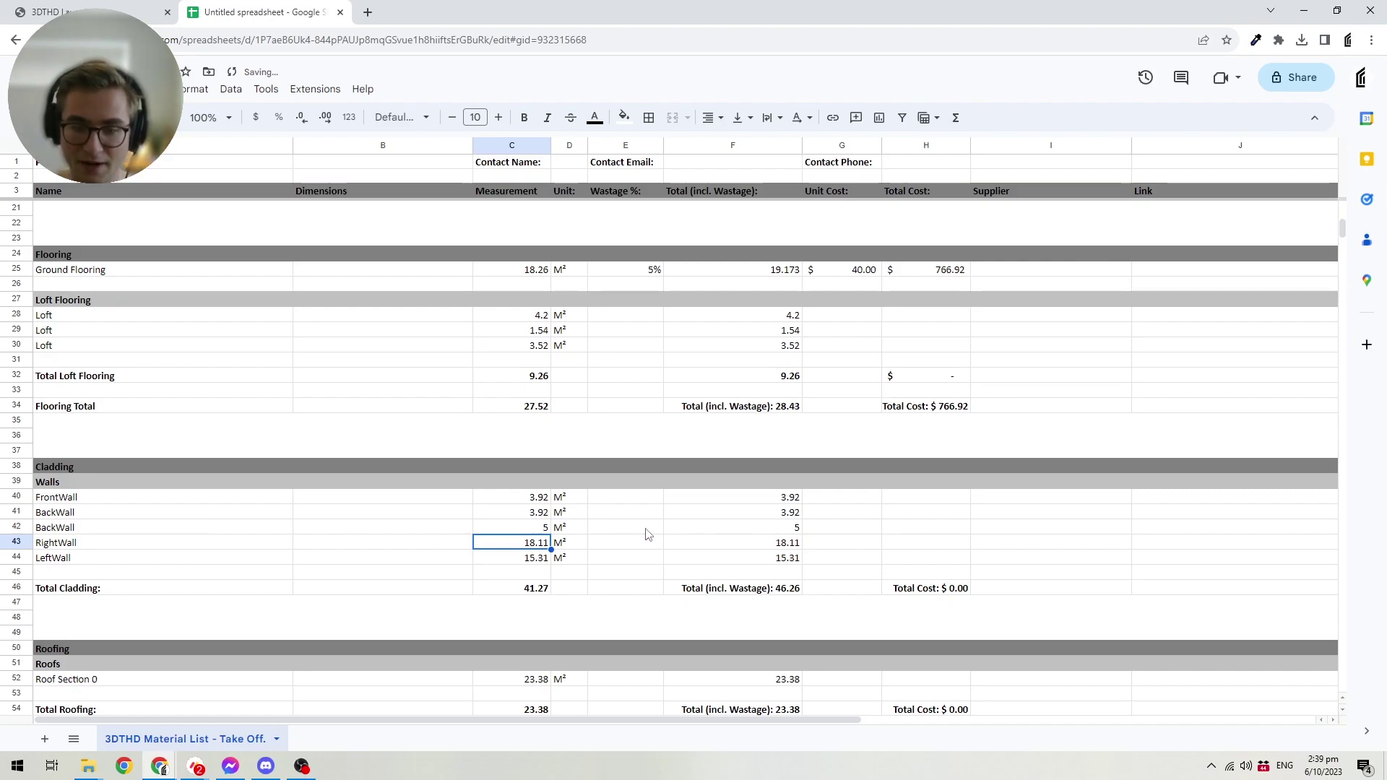
Rename the duplicated BackWall row as Material Accent 1.
{"action": "left_click", "coordinate": [841, 530]}
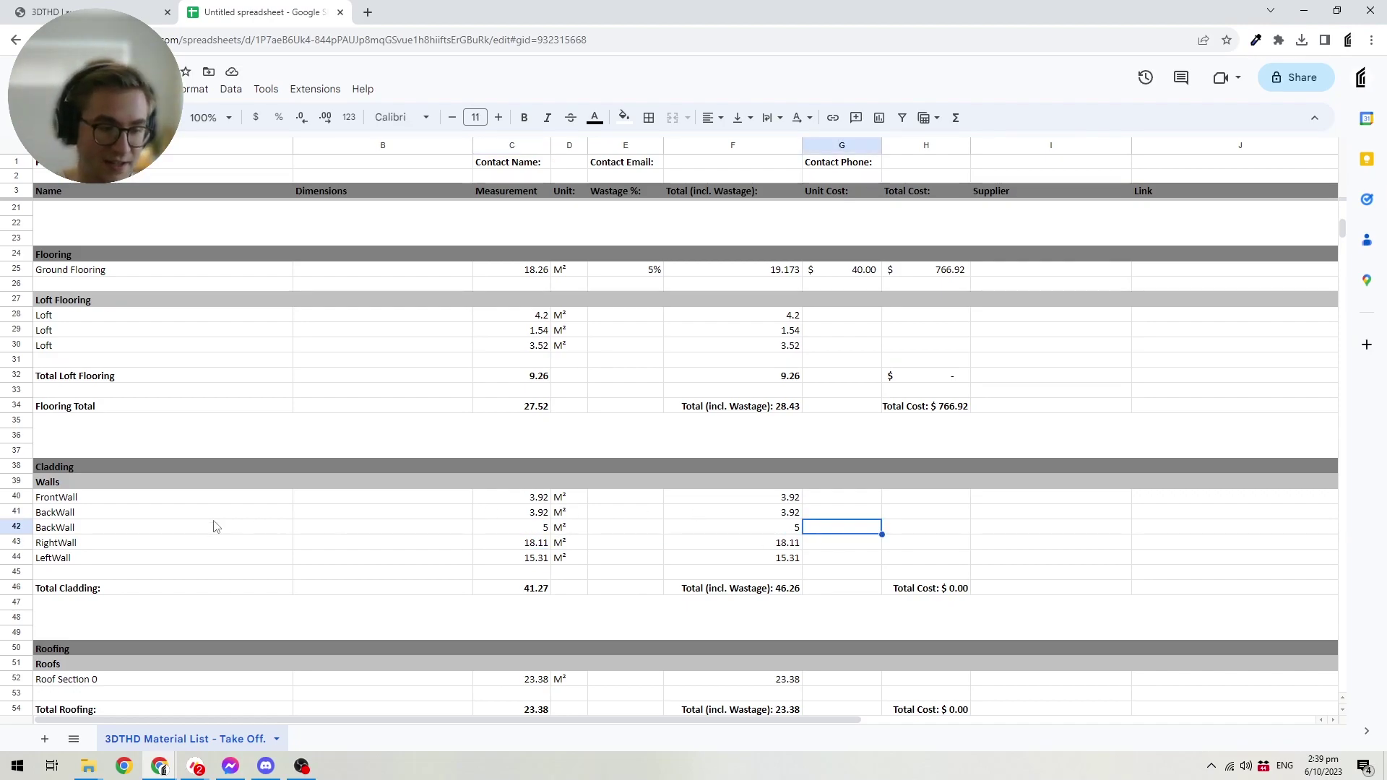
{"action": "left_click", "coordinate": [81, 533]}
{"action": "type", "text": "M"}
{"action": "type", "text": "aterial Acen"}
{"action": "type", "text": "ent 1"}
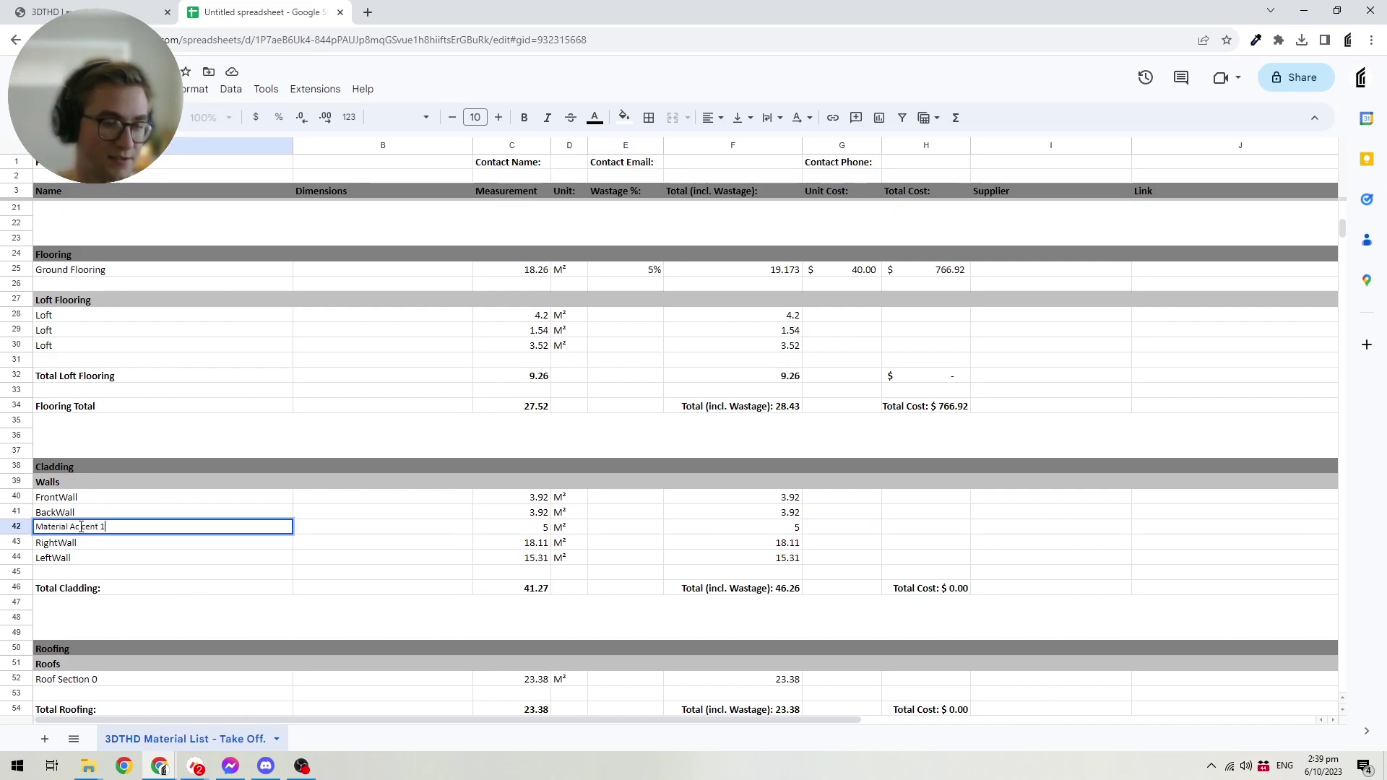
Set the unit cost of the Material Accent 1 cladding row to 50.
{"action": "key", "text": "Return"}
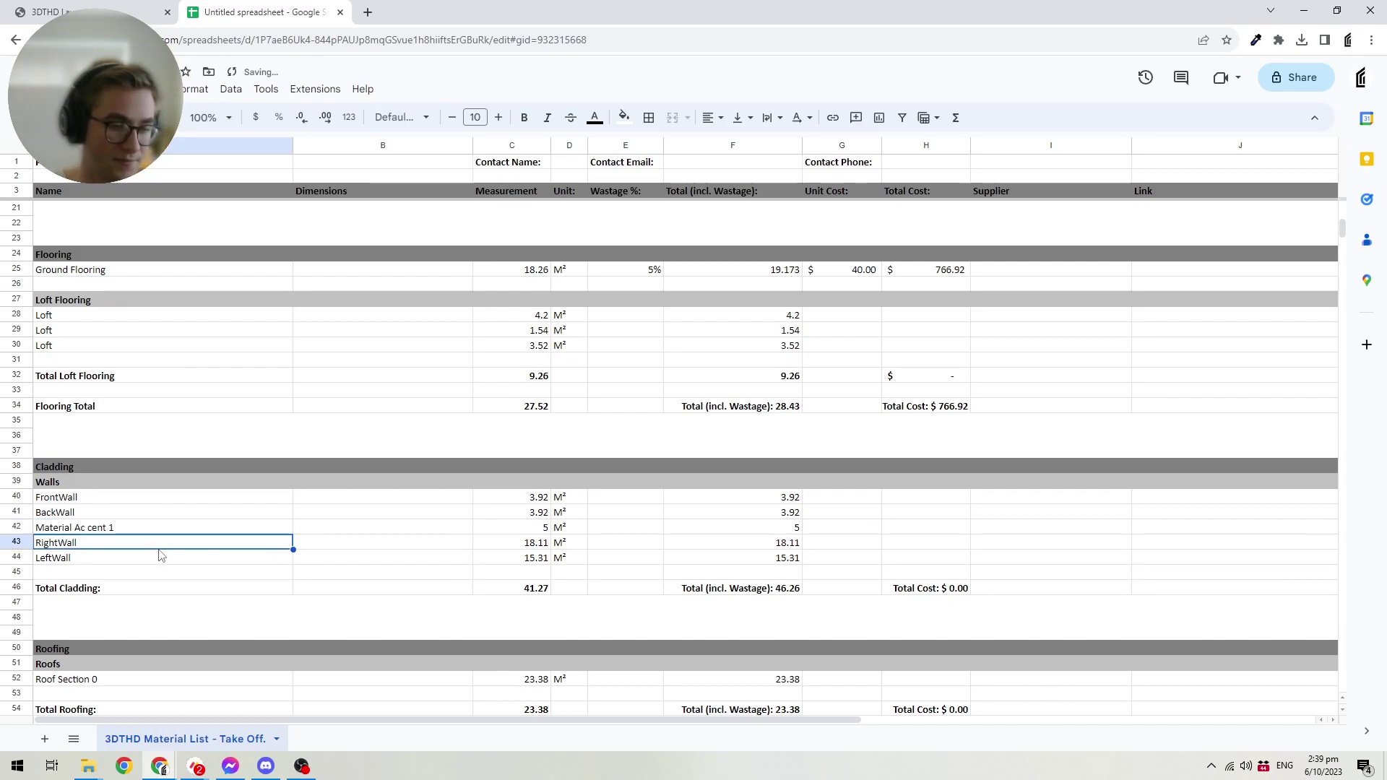
{"action": "left_click", "coordinate": [854, 528]}
{"action": "type", "text": "50"}
{"action": "key", "text": "Return"}
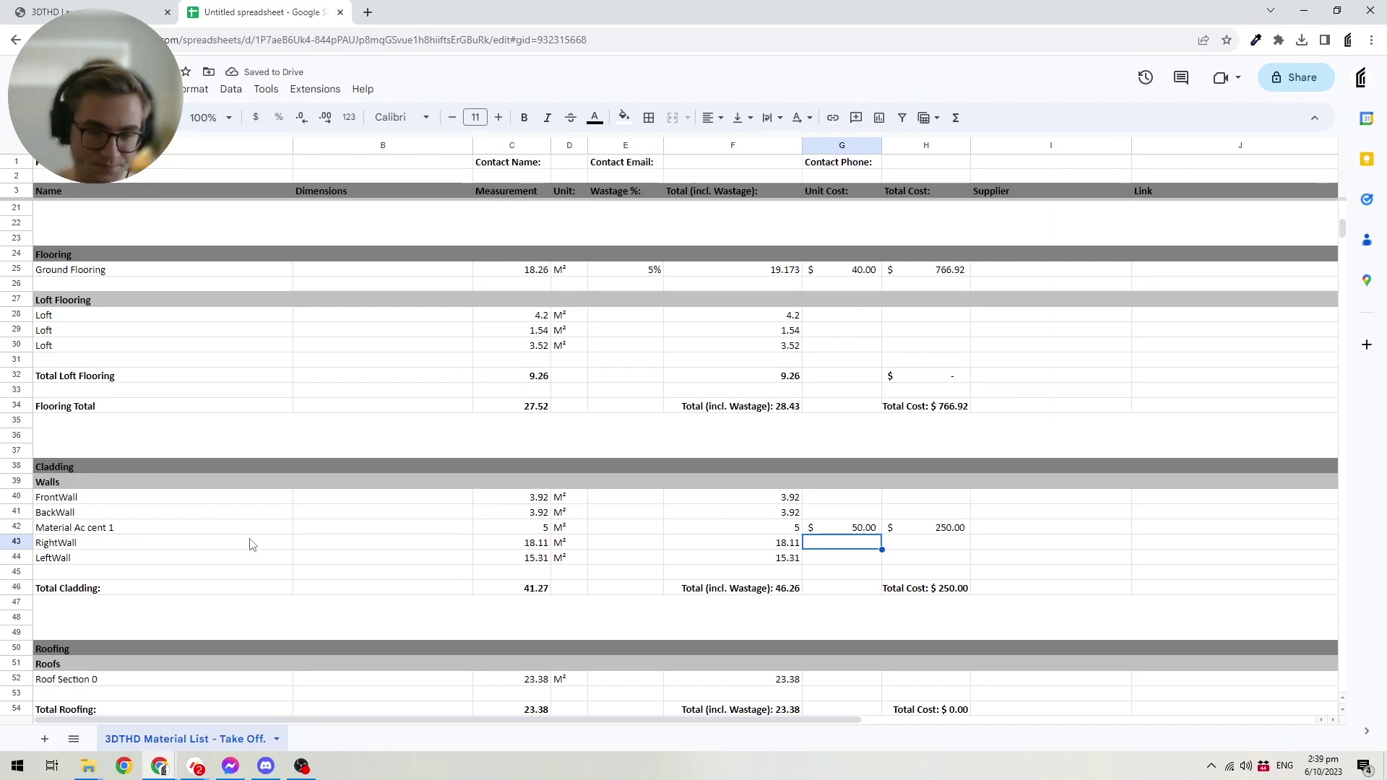
Delete the Material Accent 1 row from the Cladding section.
{"action": "left_click", "coordinate": [16, 527]}
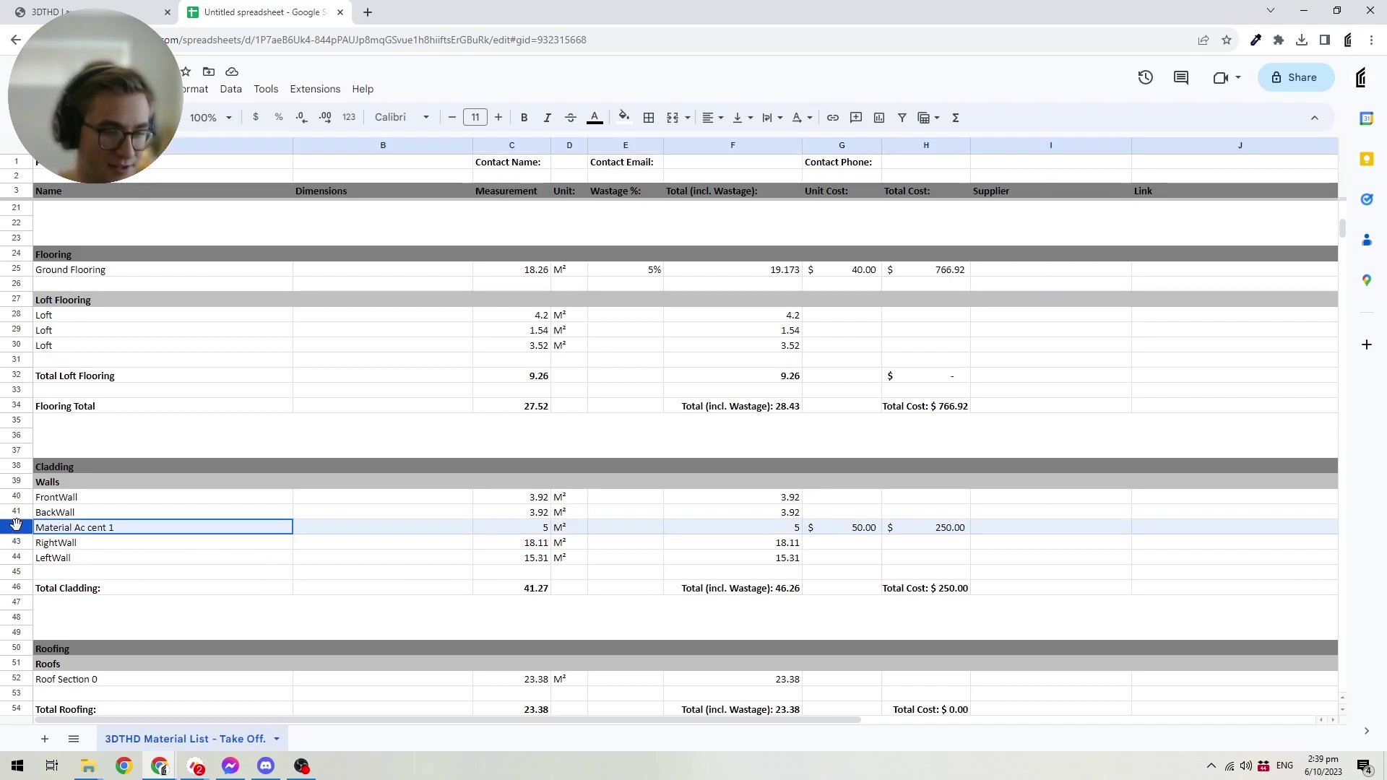
{"action": "right_click", "coordinate": [16, 524]}
{"action": "left_click", "coordinate": [90, 310]}
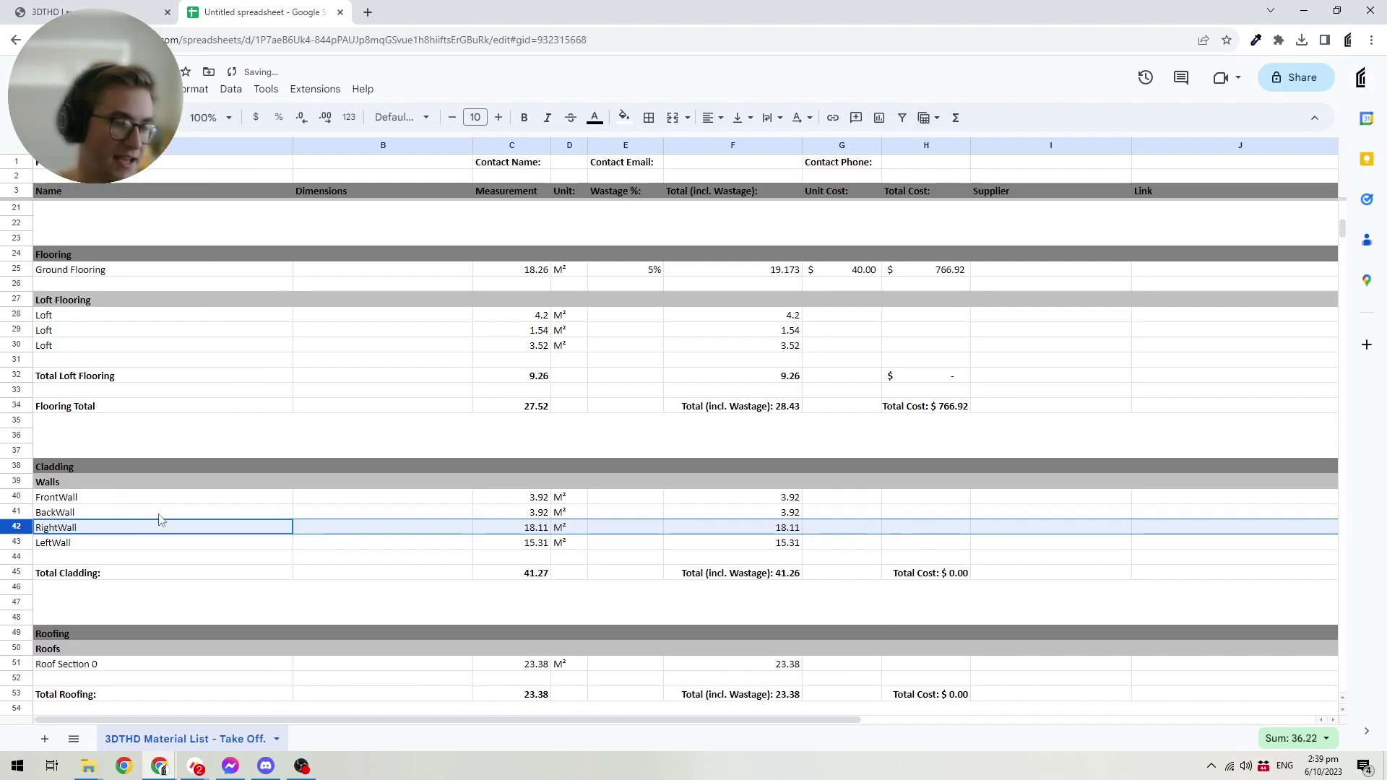
Review the cladding, roofing, flashings, framing and joinery sections, including the dimensions listed for the windows and skylights.
{"action": "scroll", "coordinate": [137, 512], "scroll_direction": "down", "scroll_amount": 2}
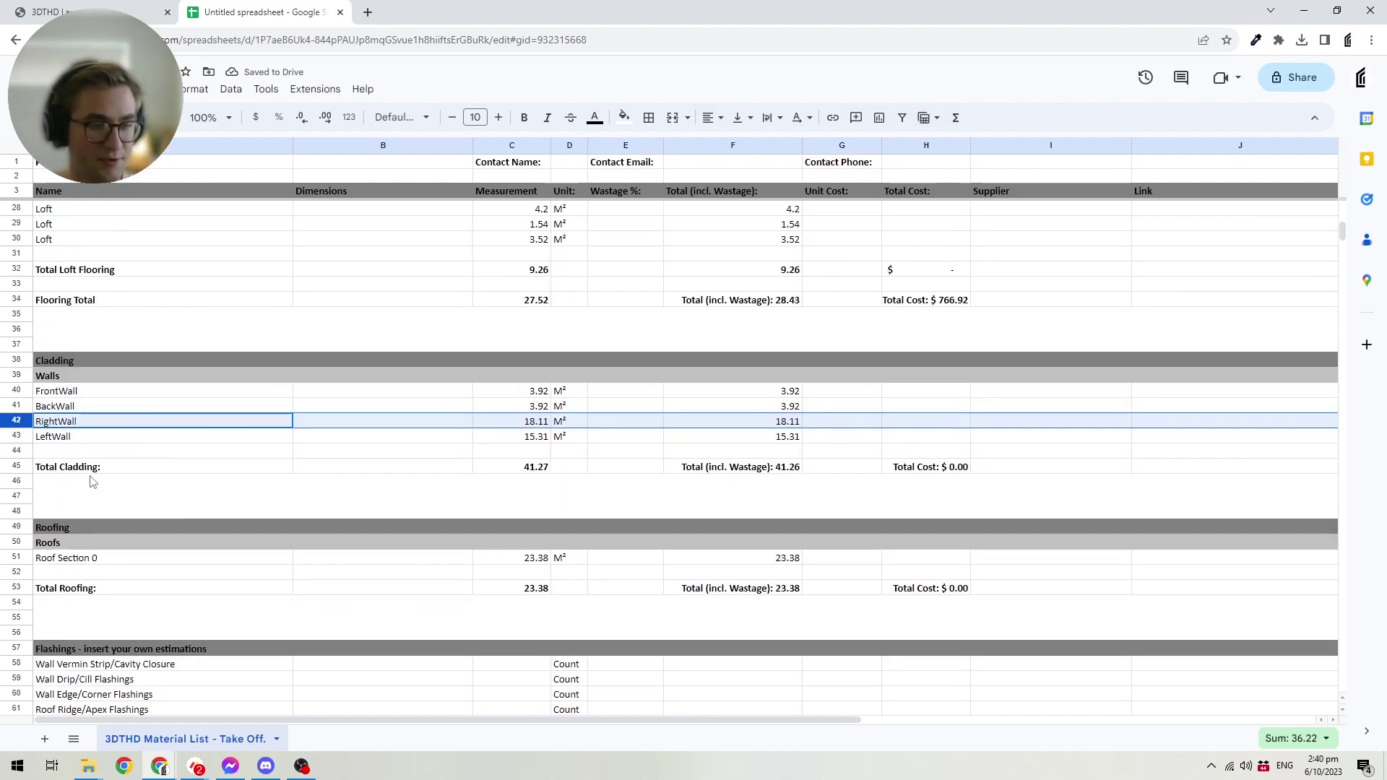
{"action": "scroll", "coordinate": [144, 440], "scroll_direction": "down", "scroll_amount": 2}
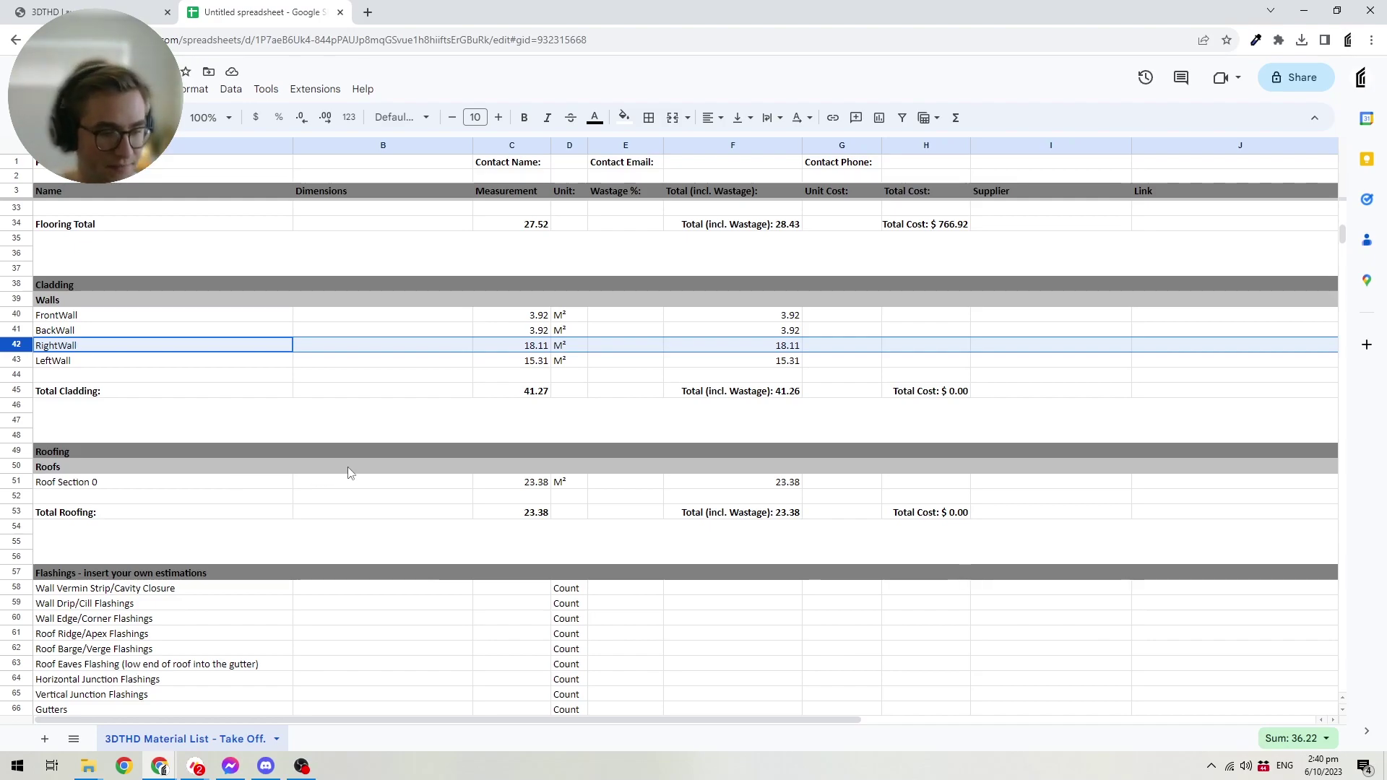
{"action": "scroll", "coordinate": [351, 473], "scroll_direction": "down", "scroll_amount": 3}
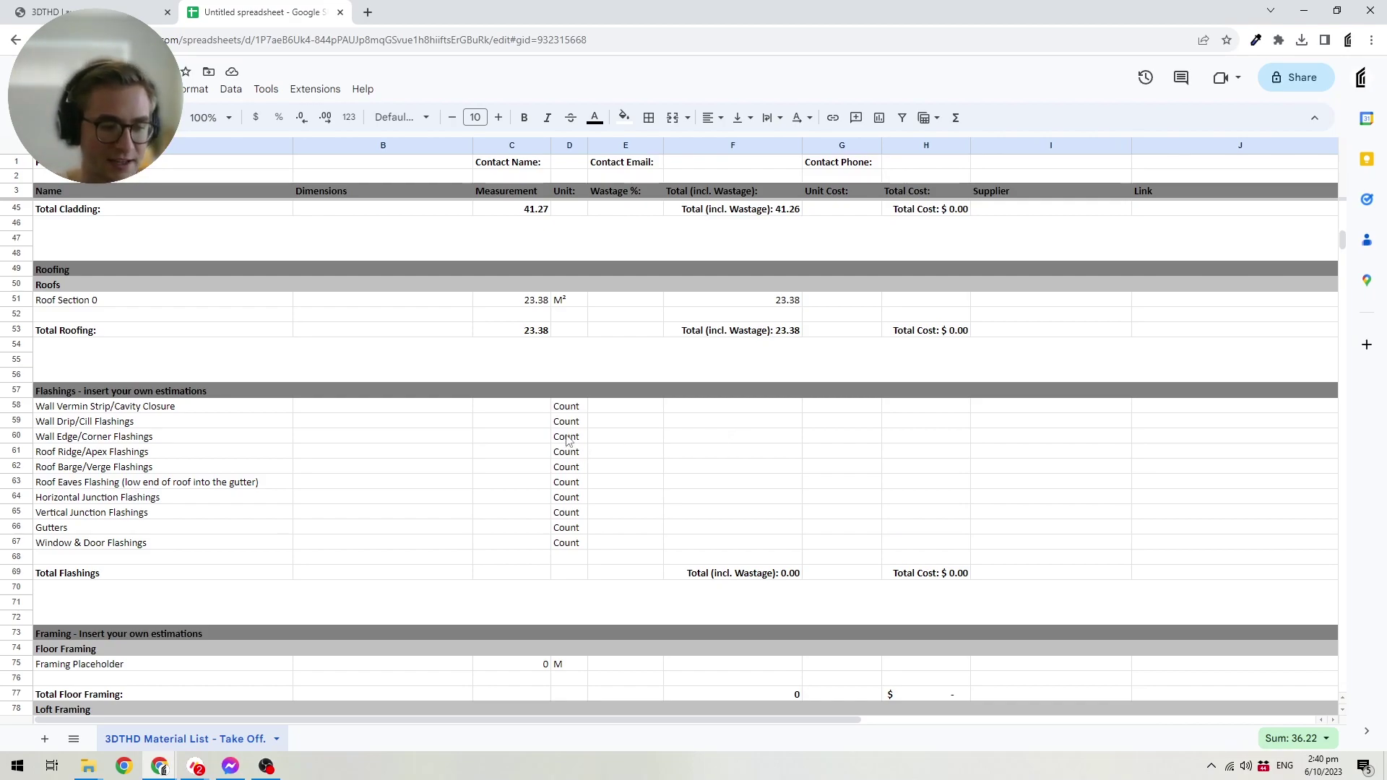
{"action": "scroll", "coordinate": [112, 390], "scroll_direction": "down", "scroll_amount": 5}
{"action": "scroll", "coordinate": [113, 389], "scroll_direction": "down", "scroll_amount": 1}
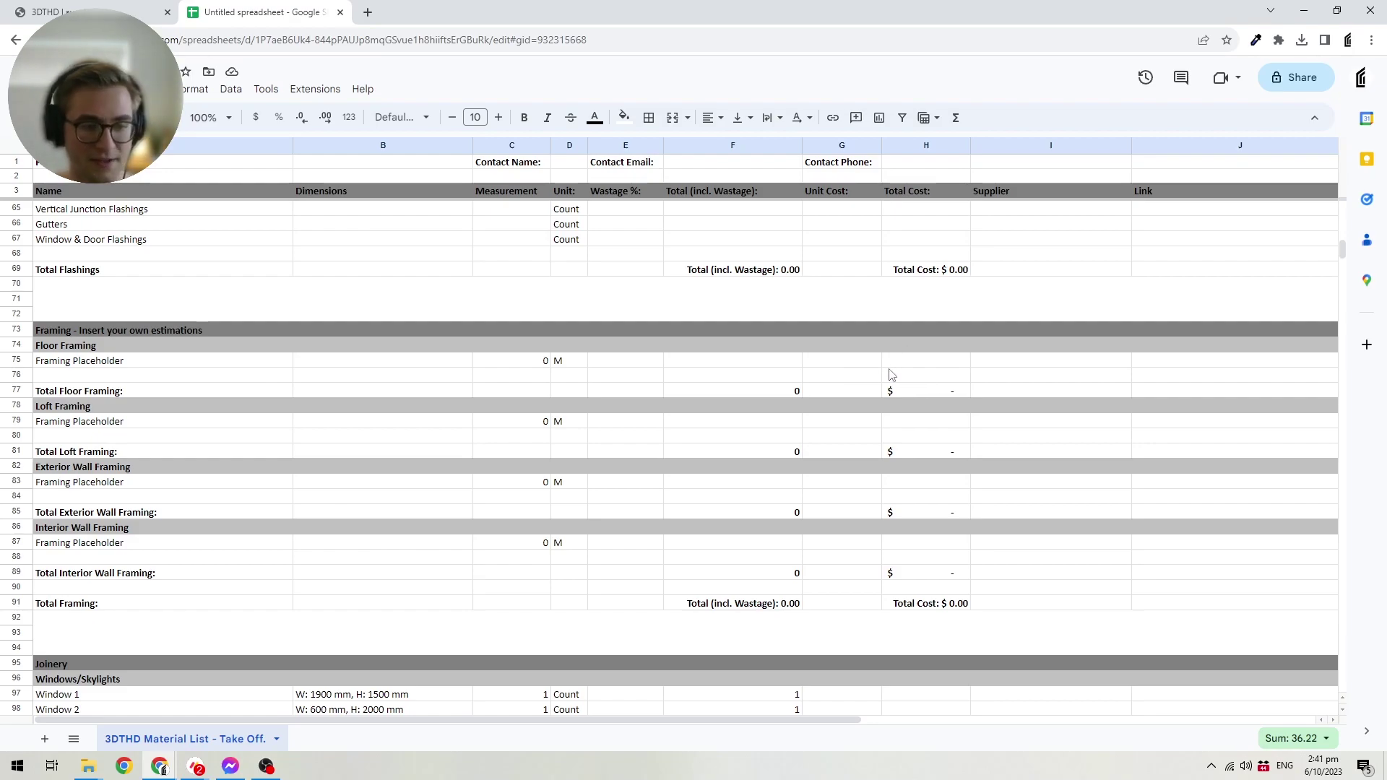
{"action": "scroll", "coordinate": [784, 424], "scroll_direction": "down", "scroll_amount": 2}
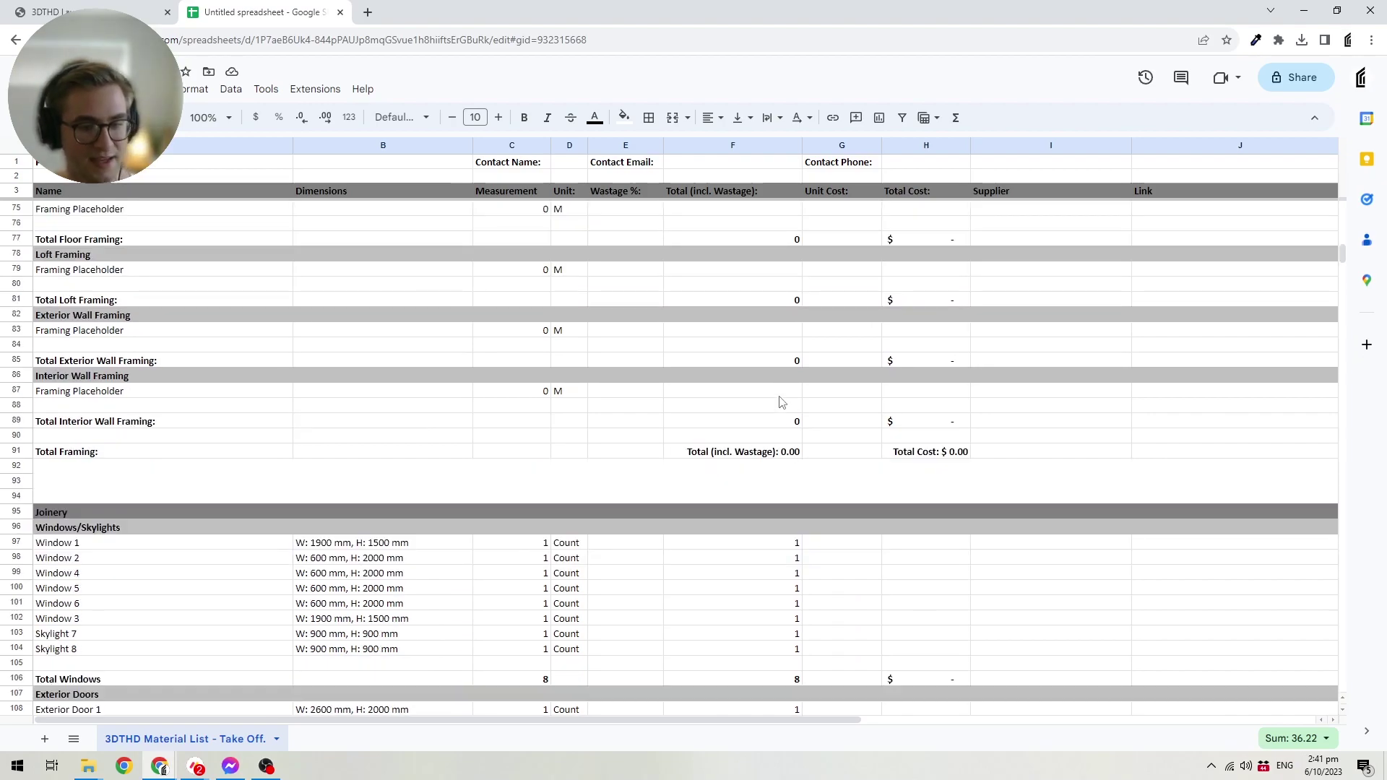
{"action": "scroll", "coordinate": [790, 403], "scroll_direction": "down", "scroll_amount": 1}
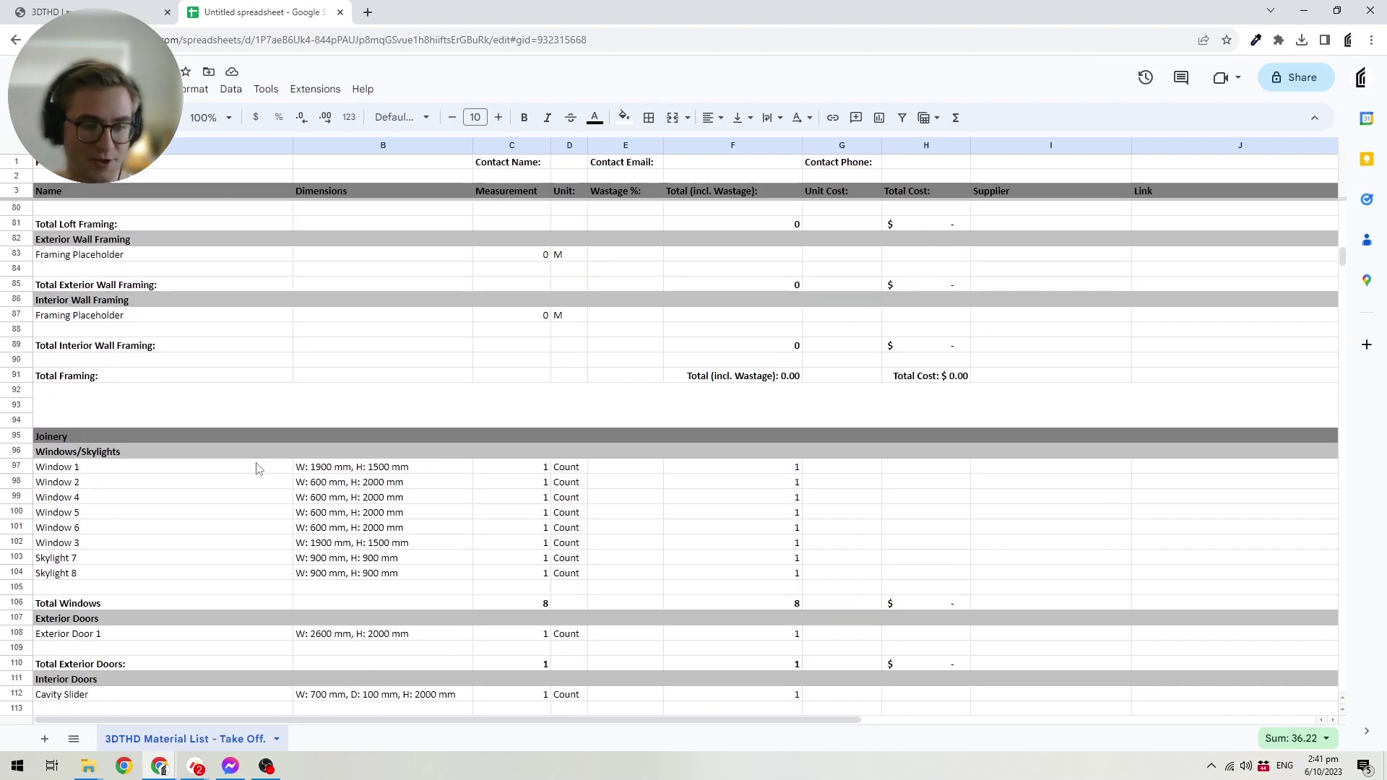
{"action": "scroll", "coordinate": [260, 471], "scroll_direction": "down", "scroll_amount": 1}
{"action": "scroll", "coordinate": [293, 473], "scroll_direction": "down", "scroll_amount": 1}
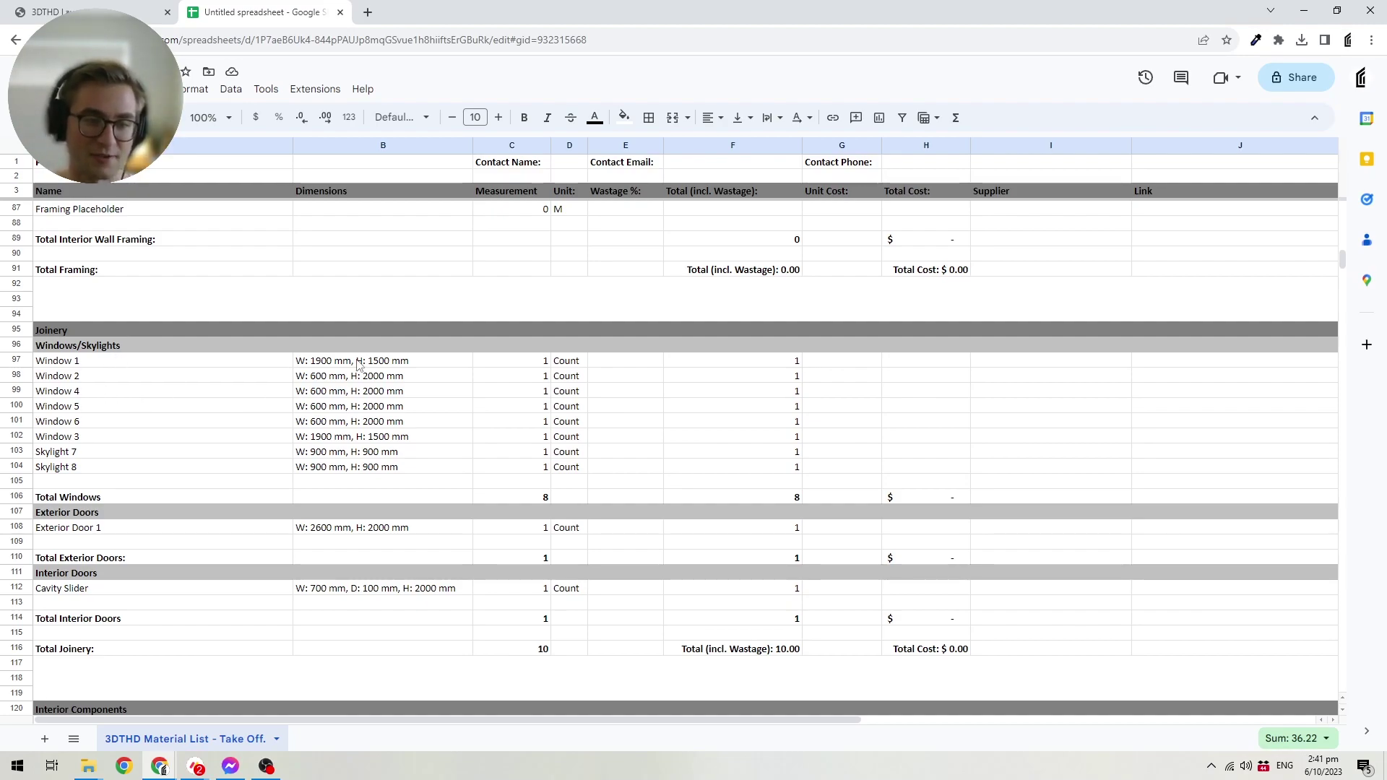
{"action": "left_click_drag", "start_coordinate": [359, 361], "coordinate": [360, 476]}
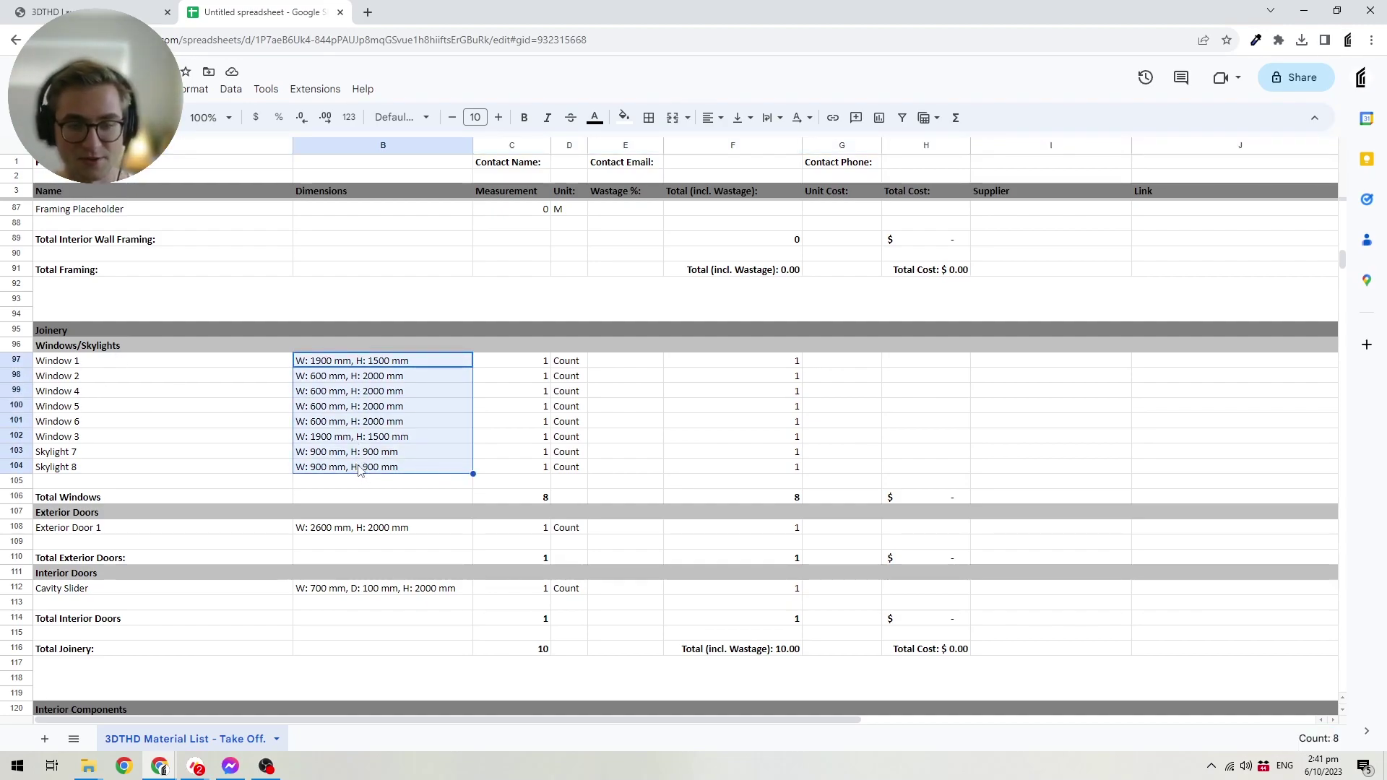
{"action": "left_click", "coordinate": [366, 470]}
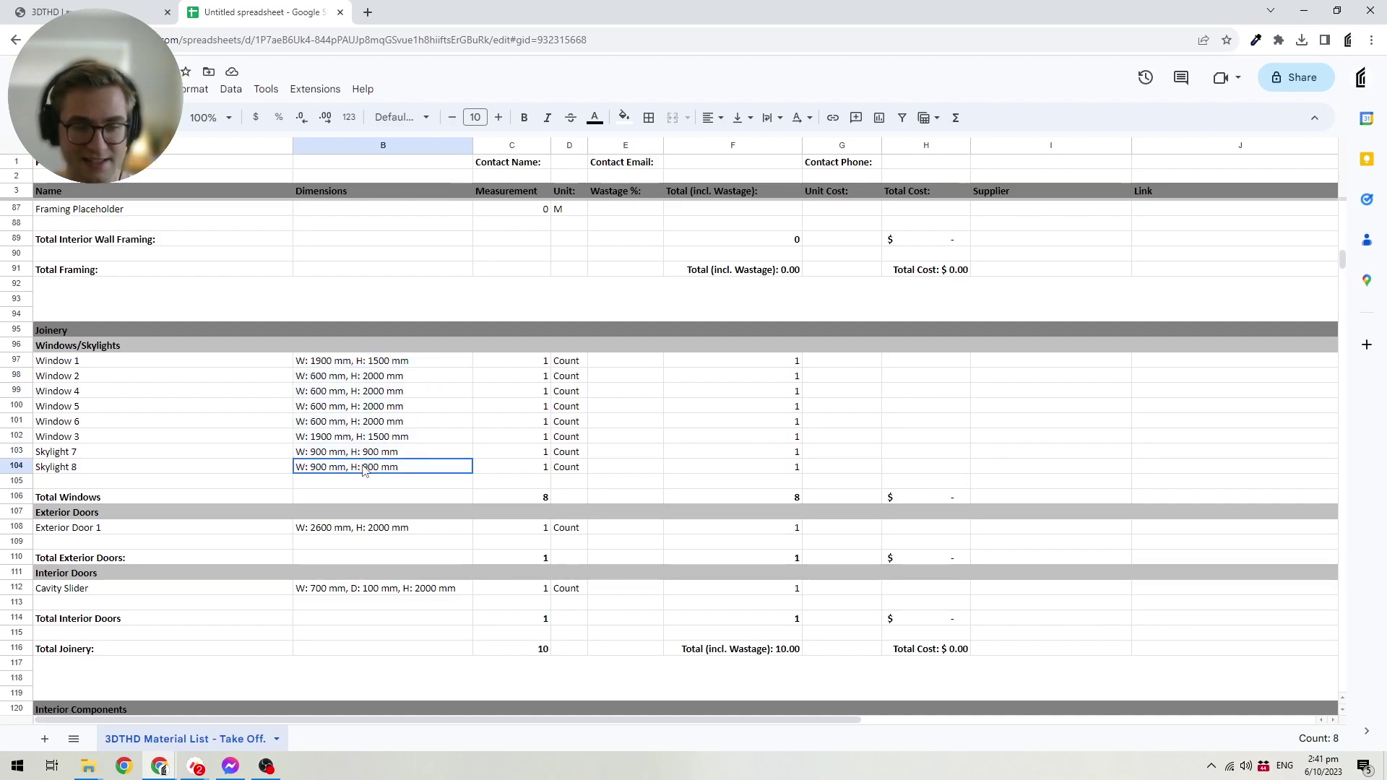
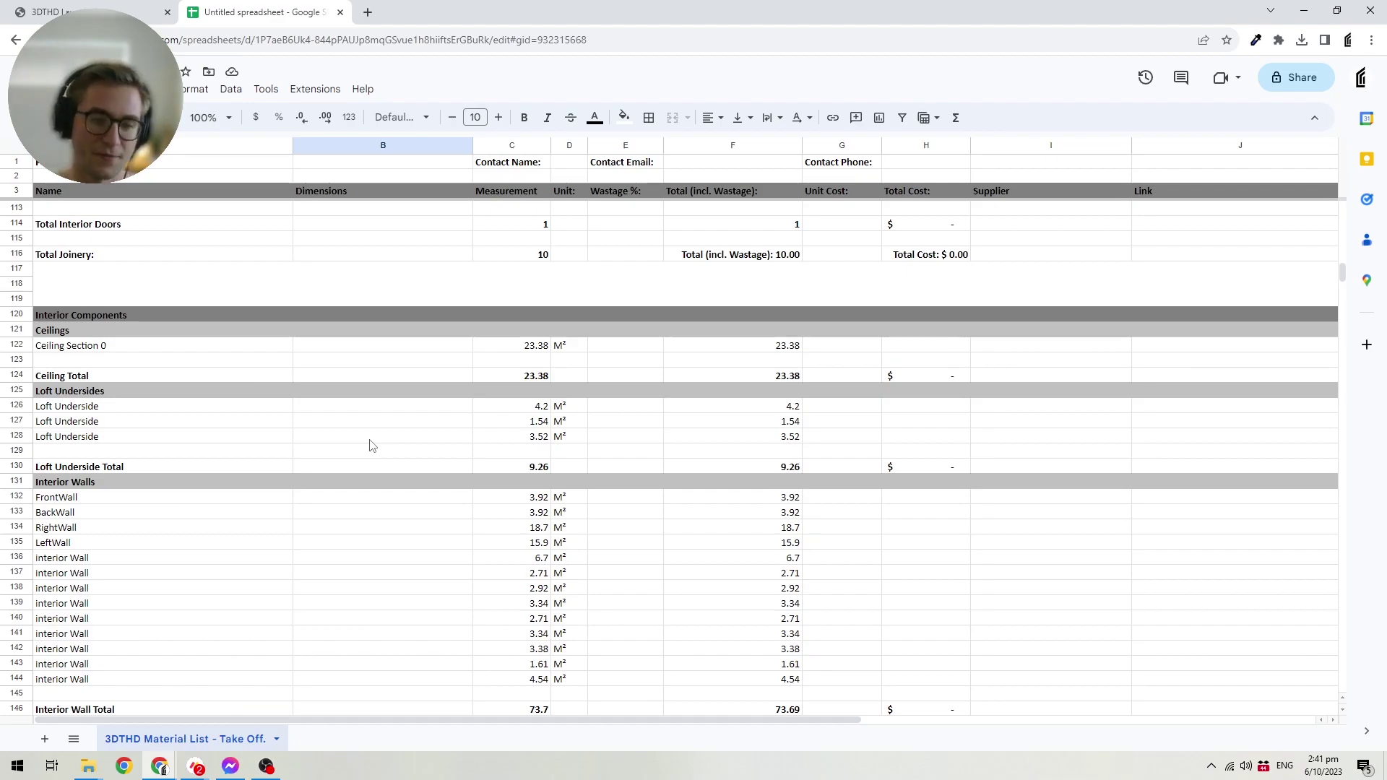
Review the interior components, interior finishes, insulation, building wrap, cabinetry and appliances sections of the takeoff.
{"action": "scroll", "coordinate": [328, 430], "scroll_direction": "down", "scroll_amount": 1}
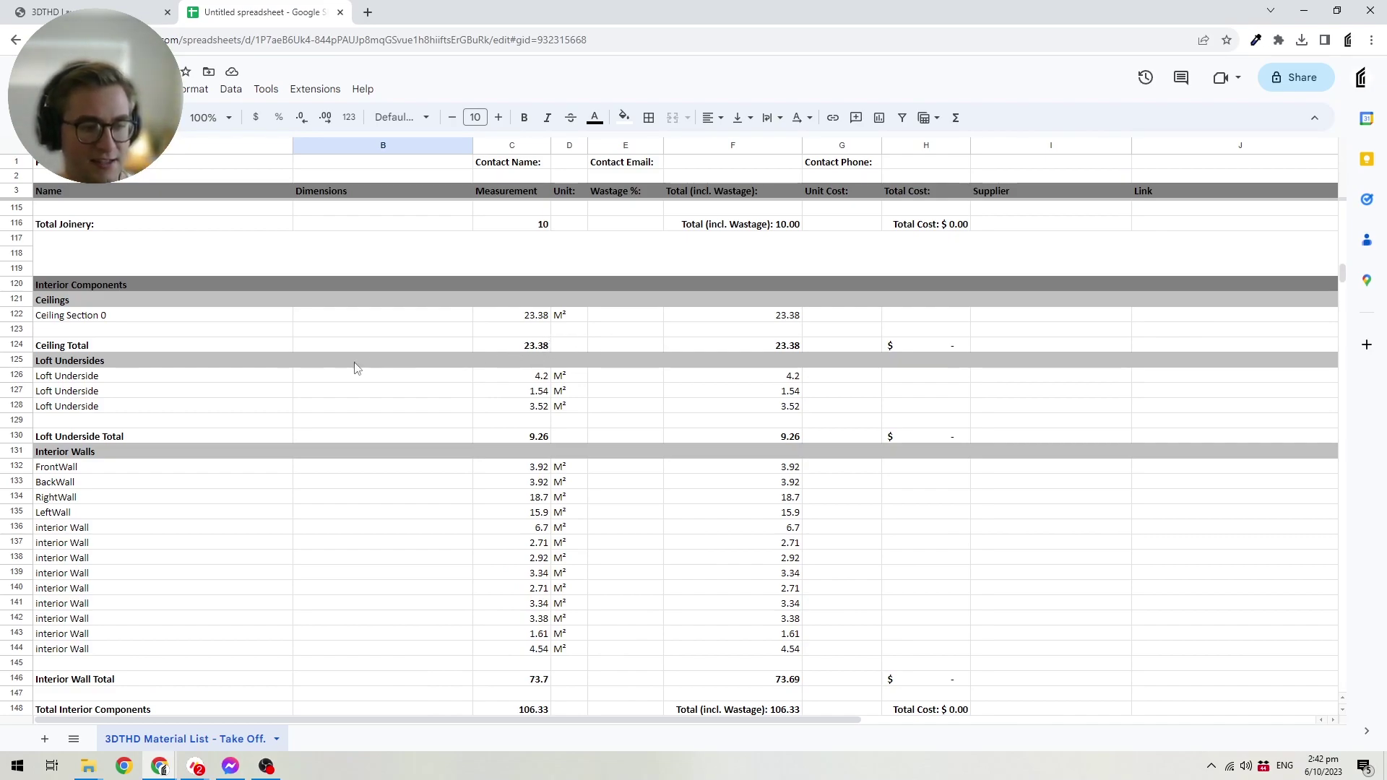
{"action": "scroll", "coordinate": [349, 361], "scroll_direction": "down", "scroll_amount": 1}
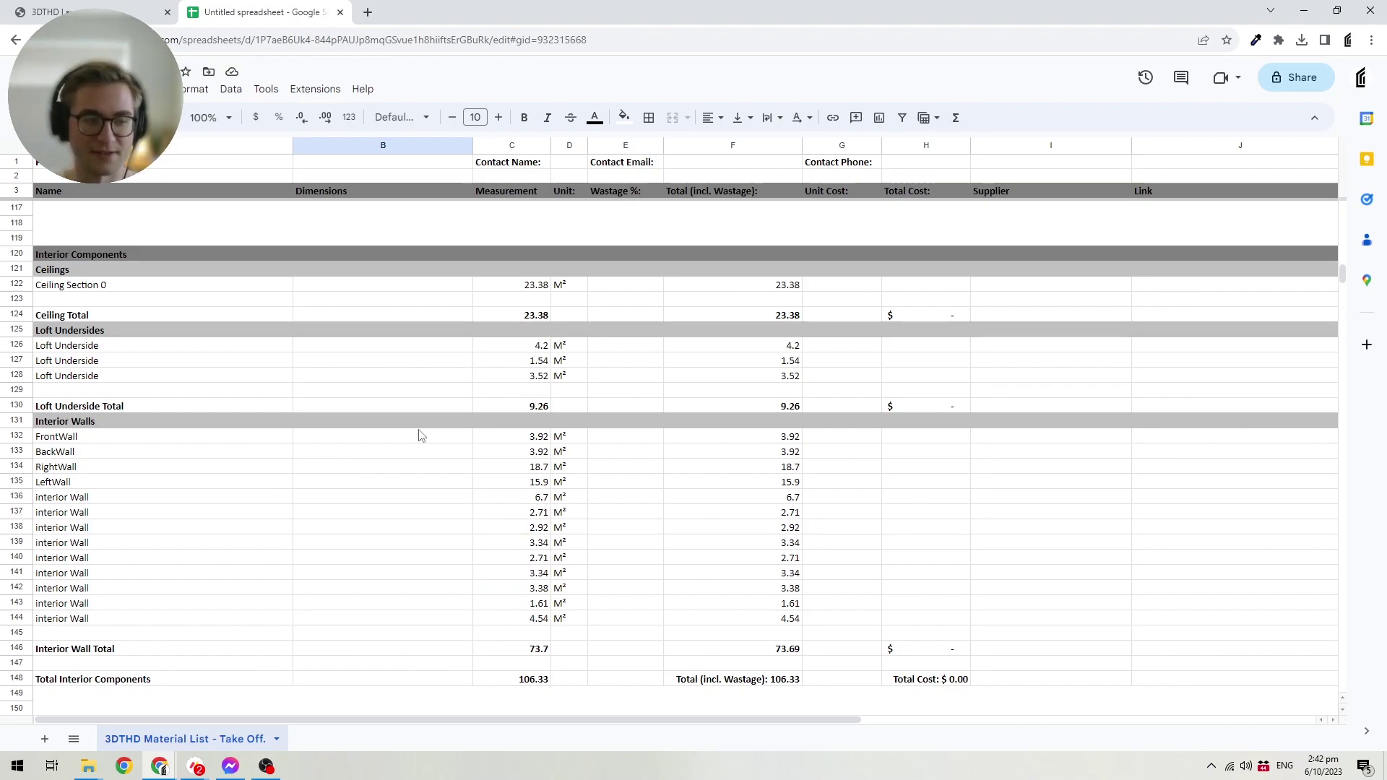
{"action": "scroll", "coordinate": [413, 436], "scroll_direction": "down", "scroll_amount": 5}
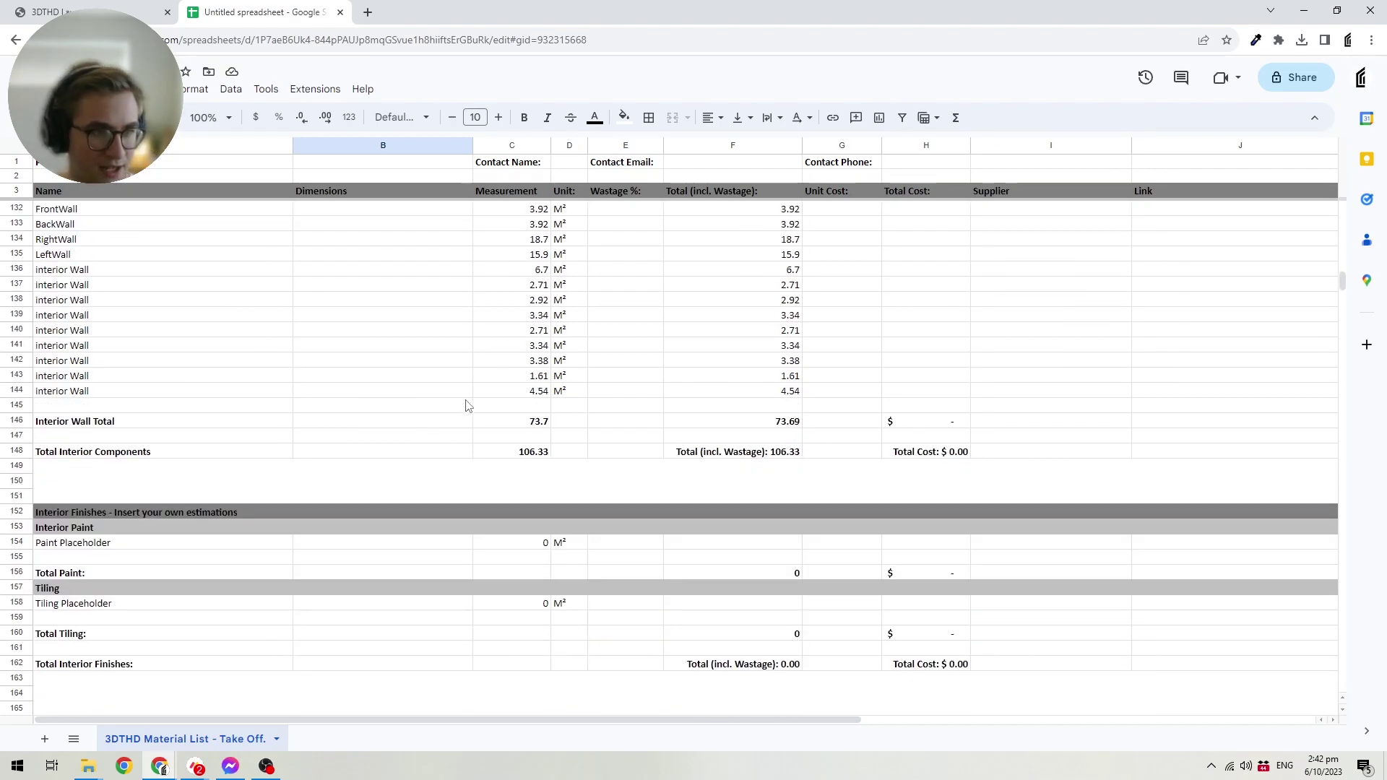
{"action": "scroll", "coordinate": [398, 407], "scroll_direction": "down", "scroll_amount": 2}
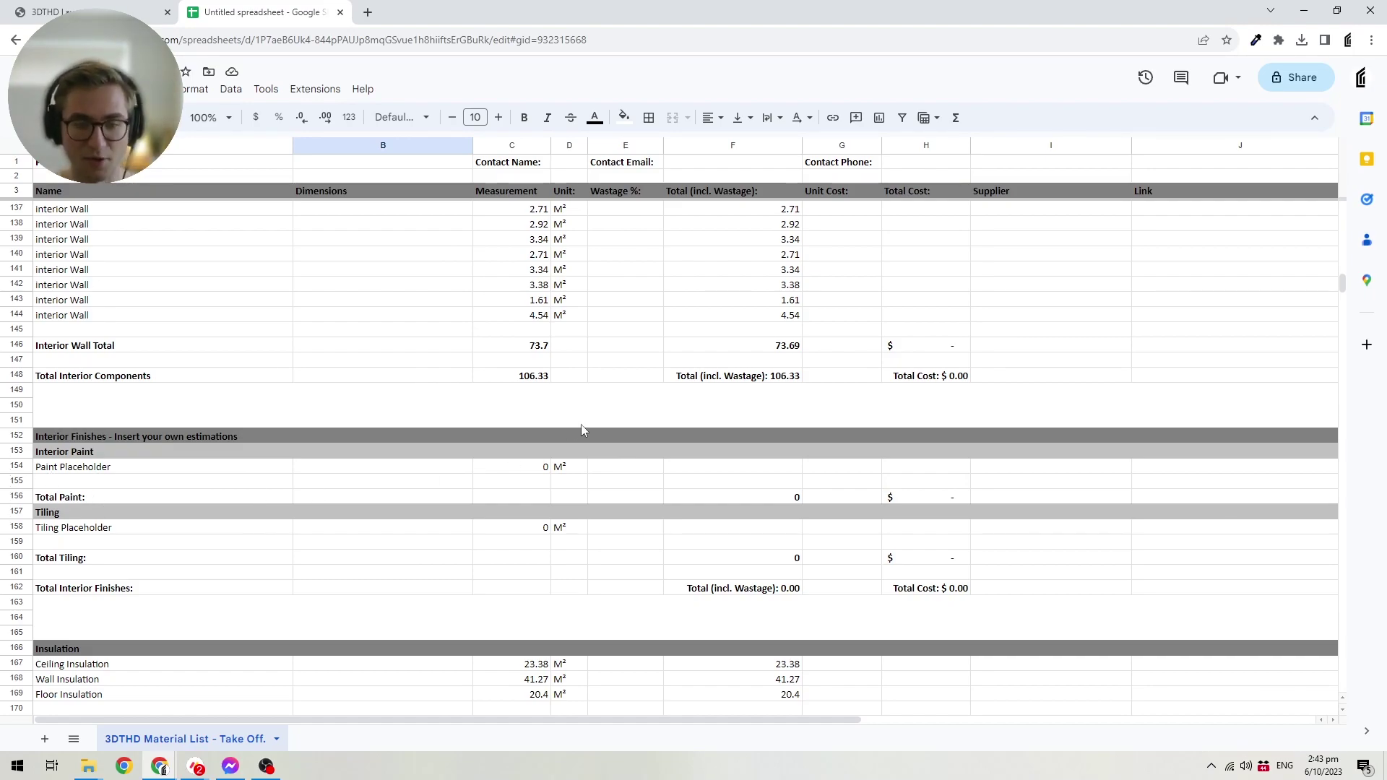
{"action": "scroll", "coordinate": [570, 426], "scroll_direction": "down", "scroll_amount": 3}
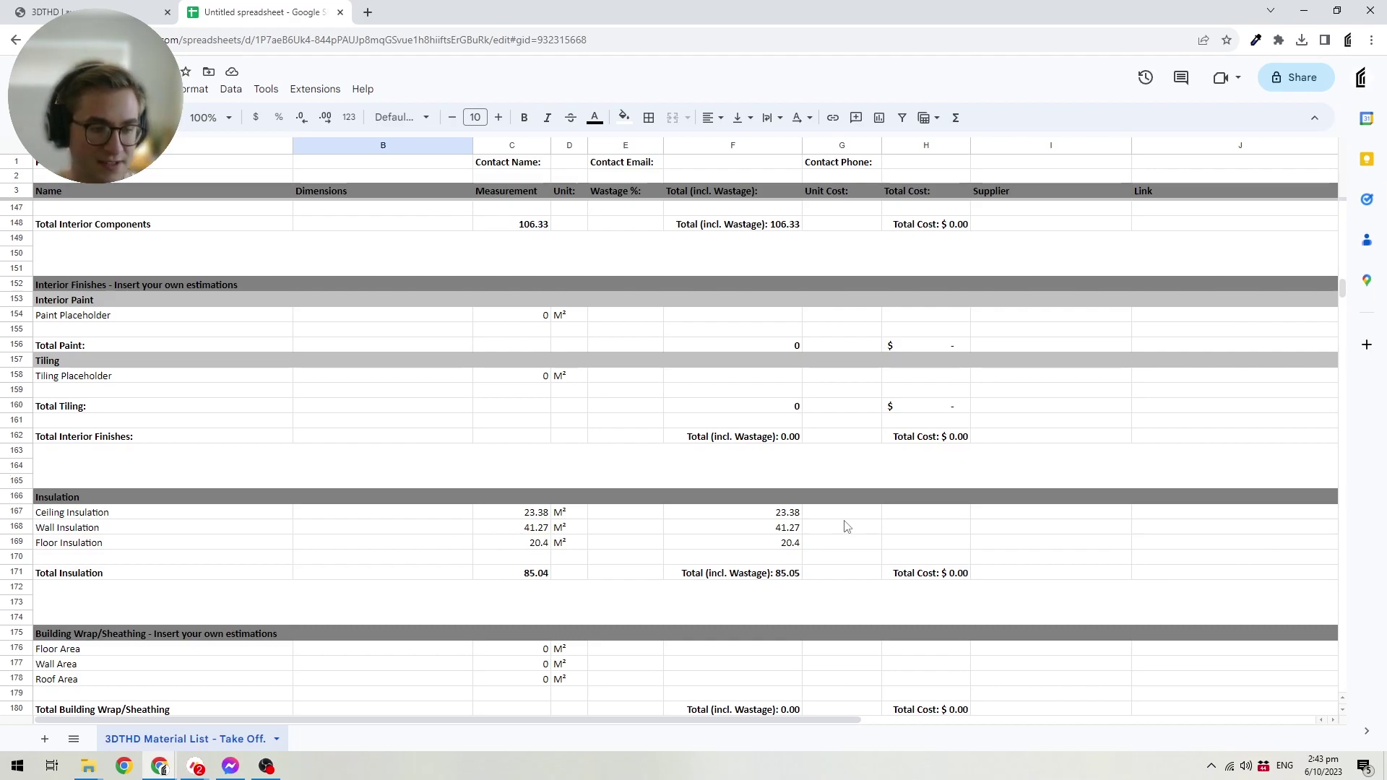
{"action": "scroll", "coordinate": [847, 524], "scroll_direction": "down", "scroll_amount": 2}
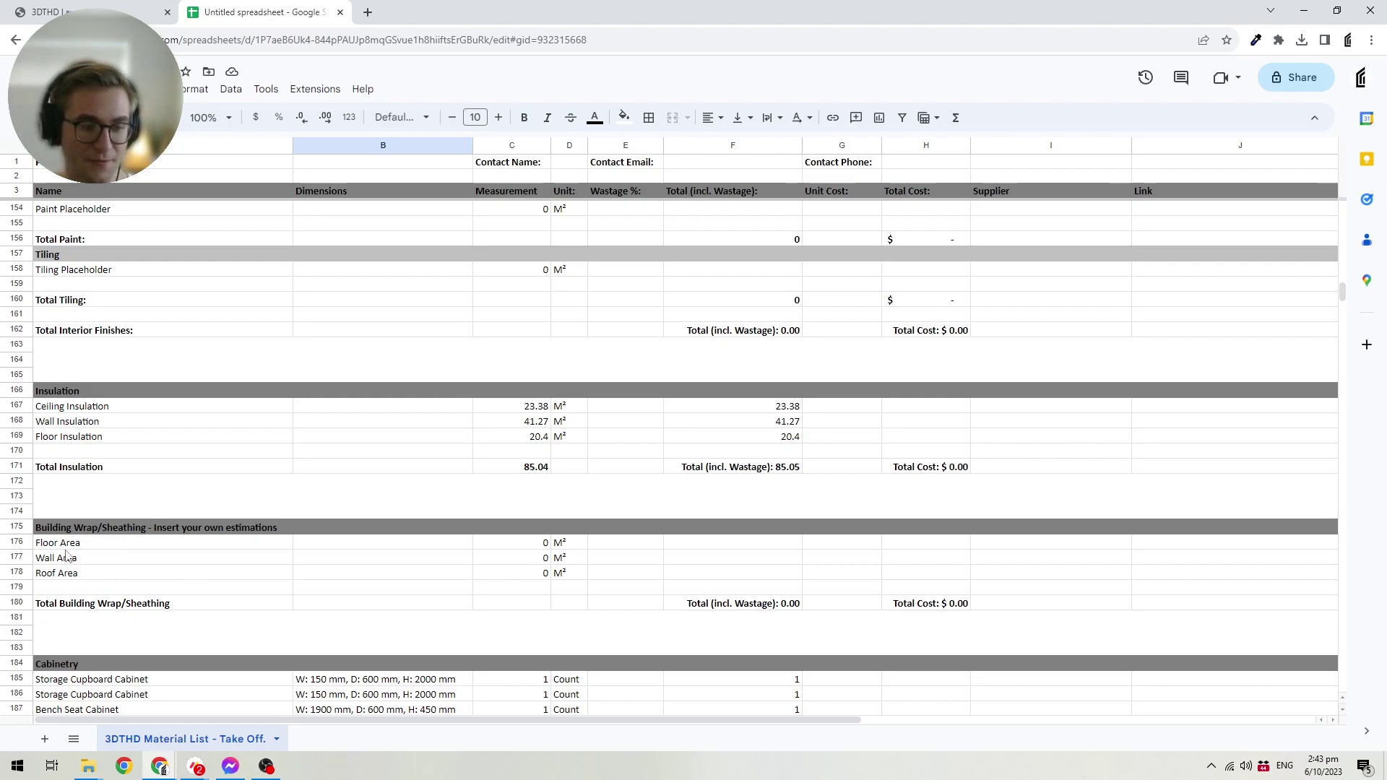
{"action": "scroll", "coordinate": [189, 571], "scroll_direction": "down", "scroll_amount": 6}
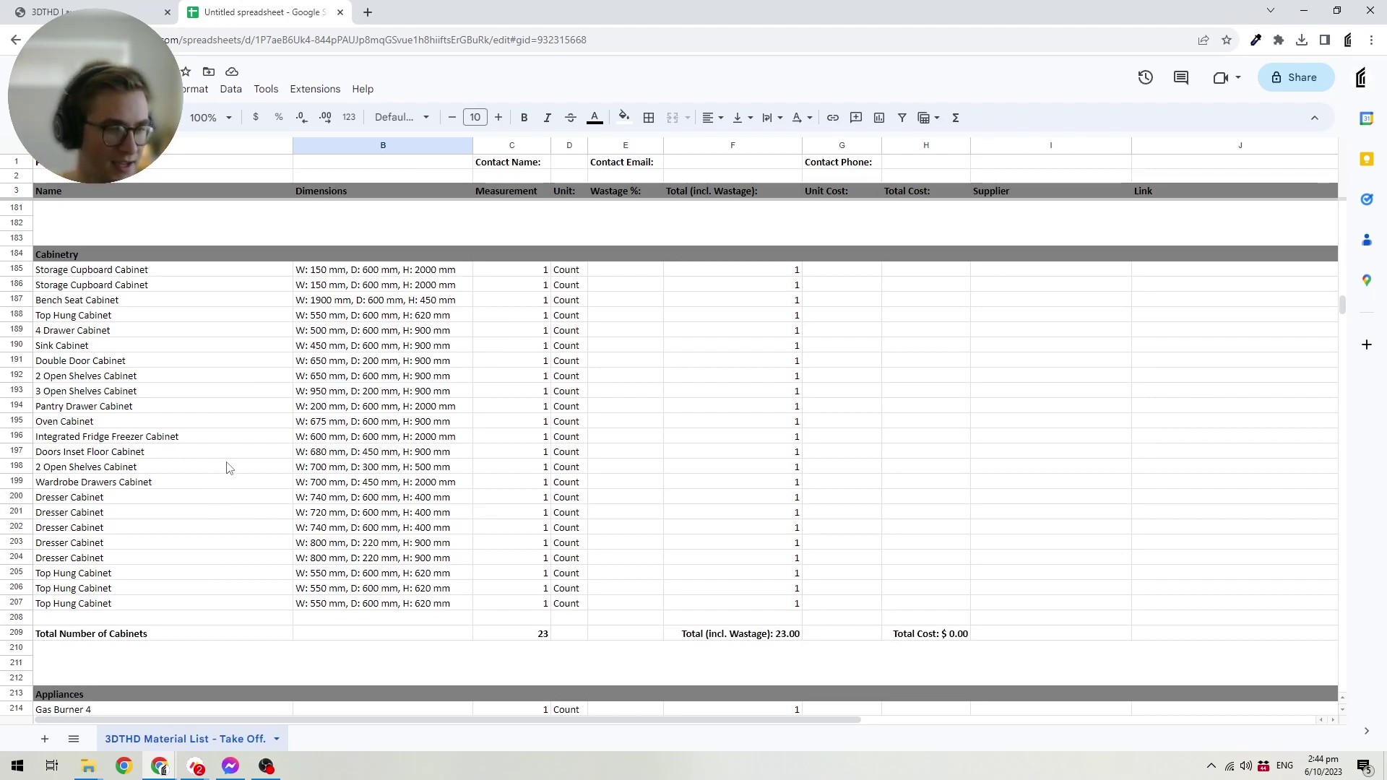
{"action": "scroll", "coordinate": [228, 466], "scroll_direction": "down", "scroll_amount": 3}
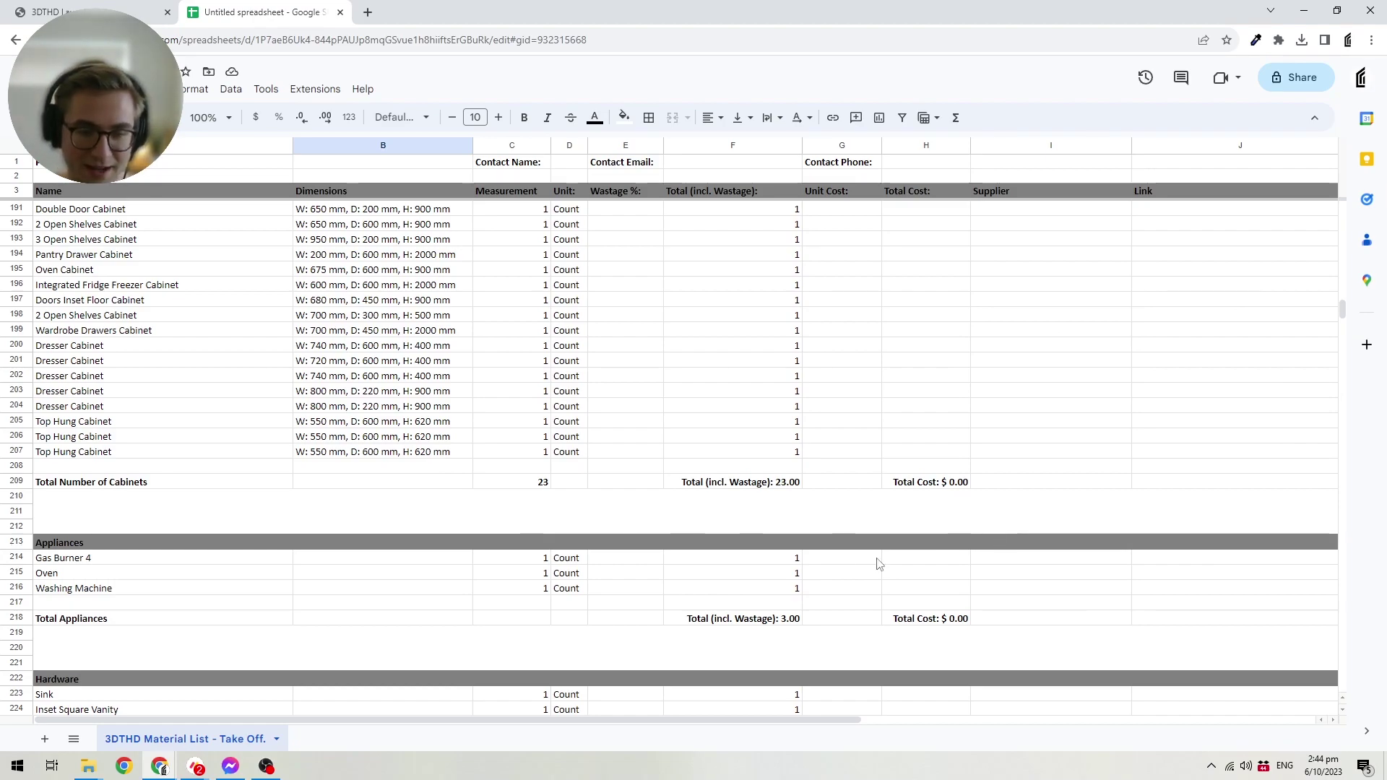
{"action": "scroll", "coordinate": [818, 541], "scroll_direction": "down", "scroll_amount": 1}
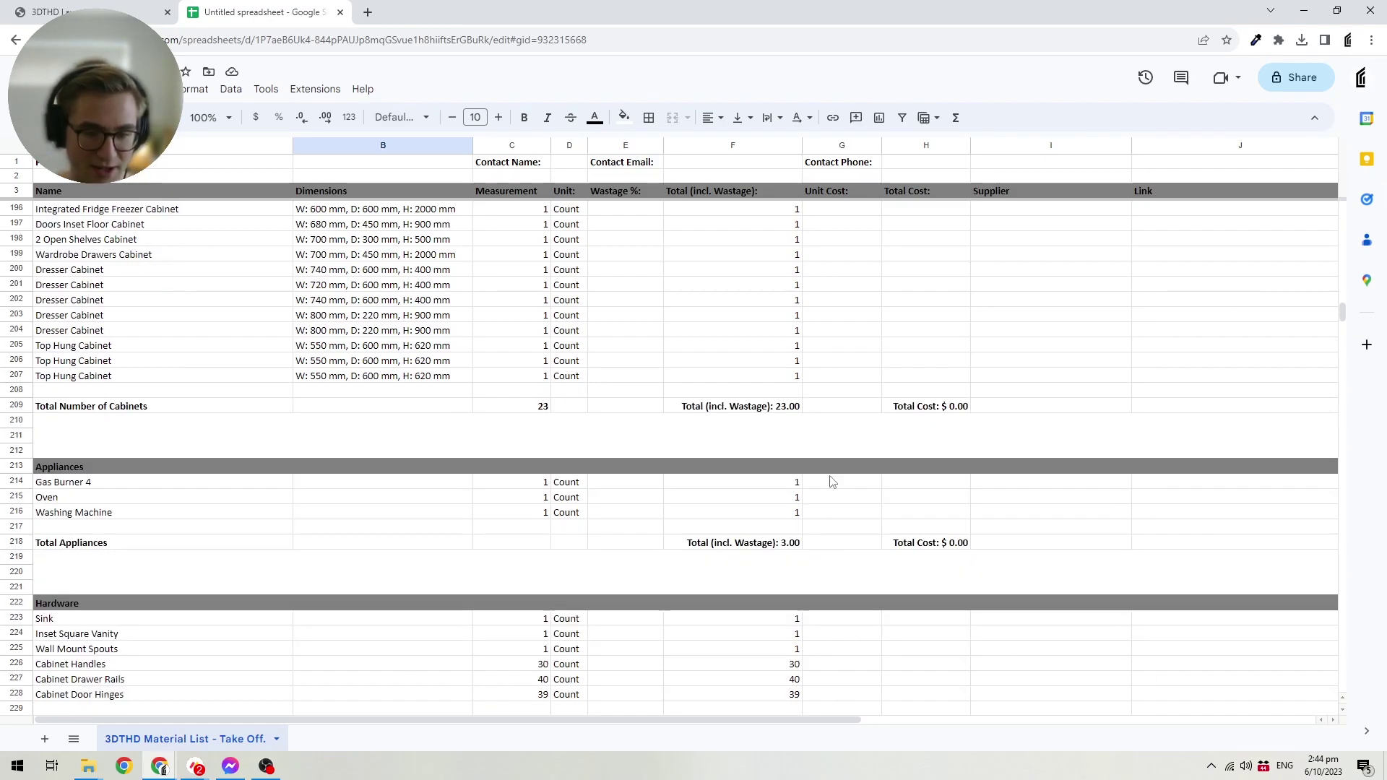
Review the hardware, bathroom, electrical, extra components, plumbing and labour sections down to the final calculations.
{"action": "scroll", "coordinate": [834, 481], "scroll_direction": "down", "scroll_amount": 2}
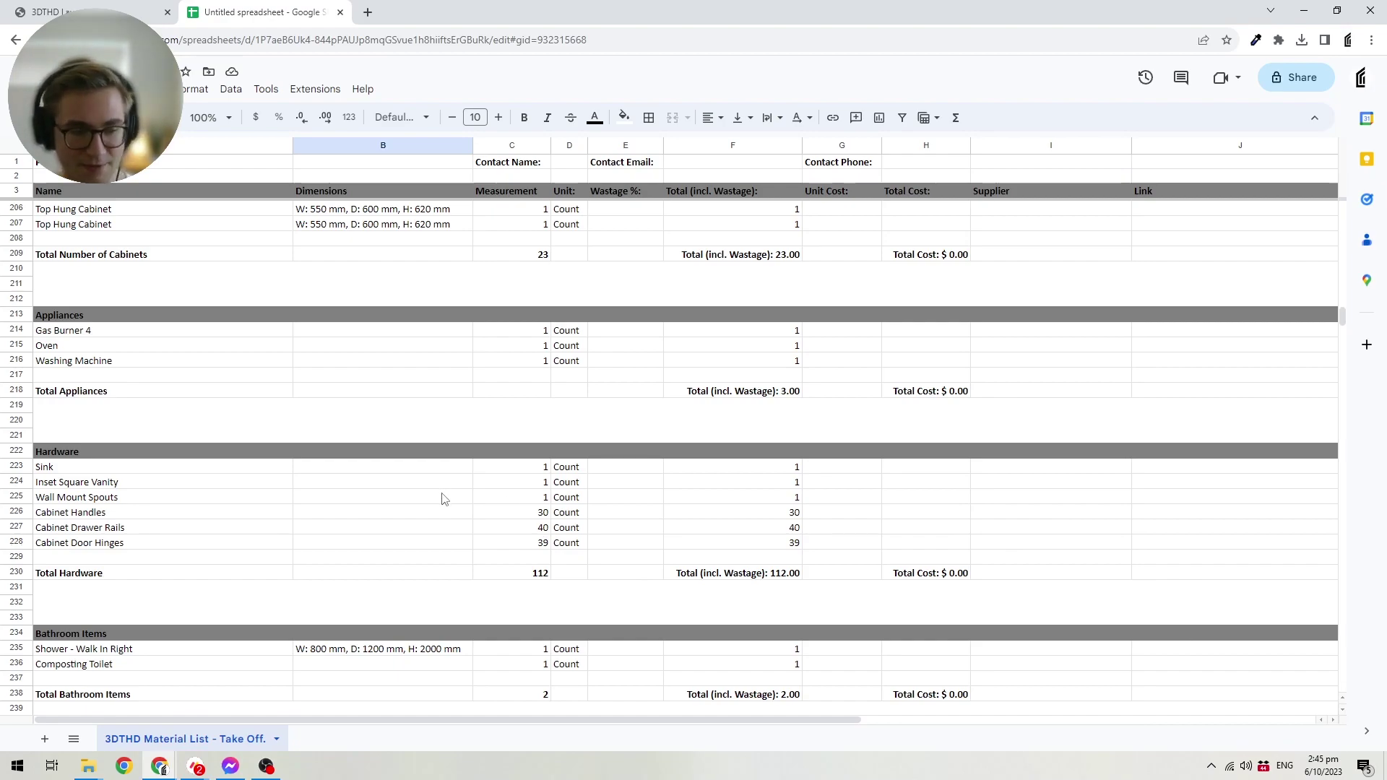
{"action": "scroll", "coordinate": [444, 498], "scroll_direction": "down", "scroll_amount": 2}
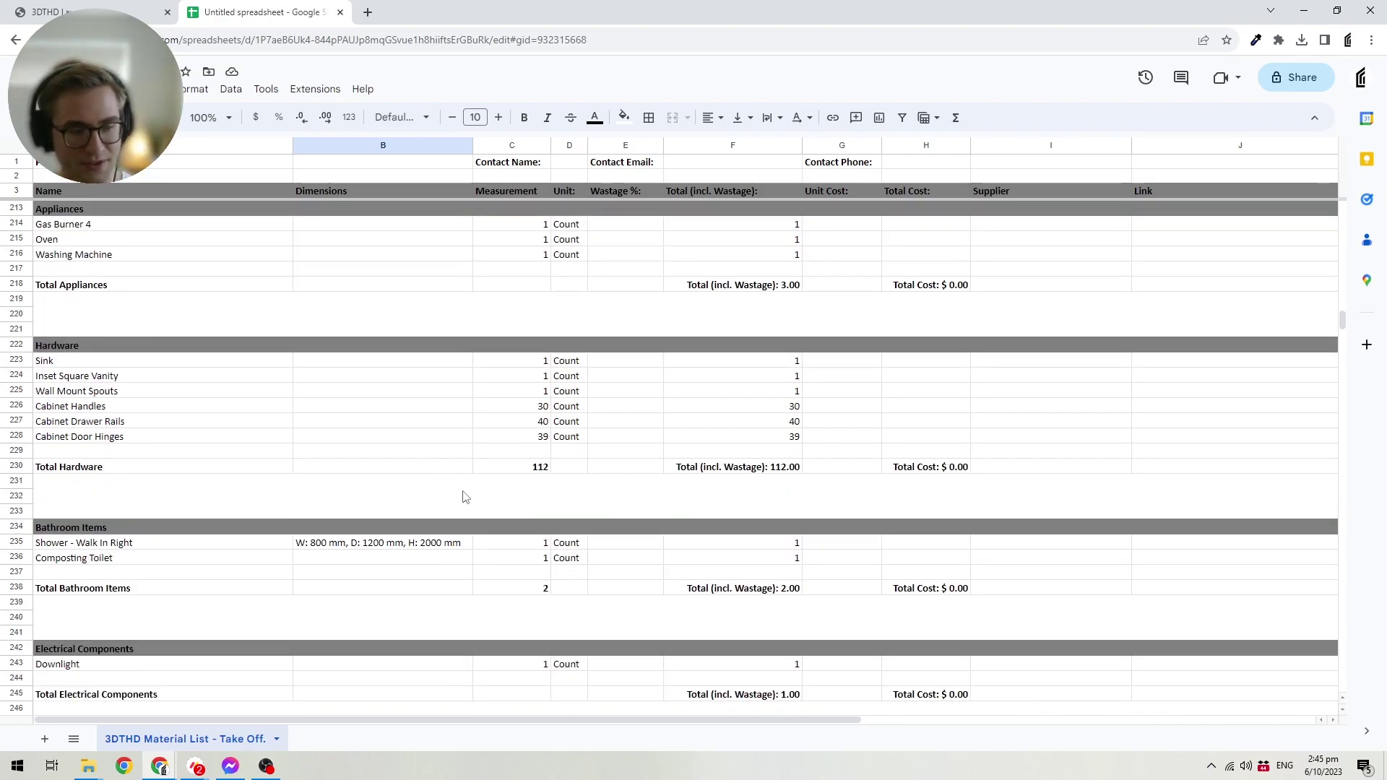
{"action": "scroll", "coordinate": [372, 484], "scroll_direction": "down", "scroll_amount": 2}
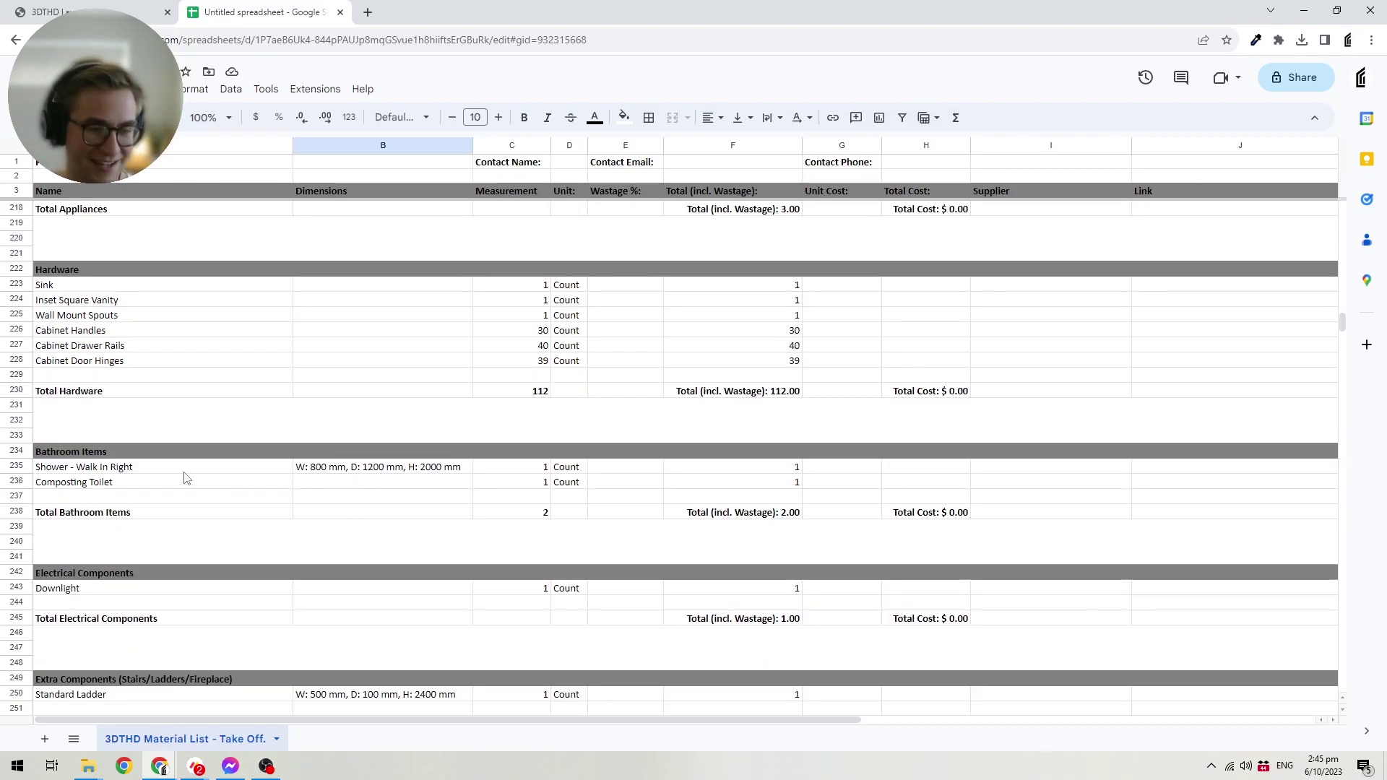
{"action": "scroll", "coordinate": [192, 480], "scroll_direction": "down", "scroll_amount": 3}
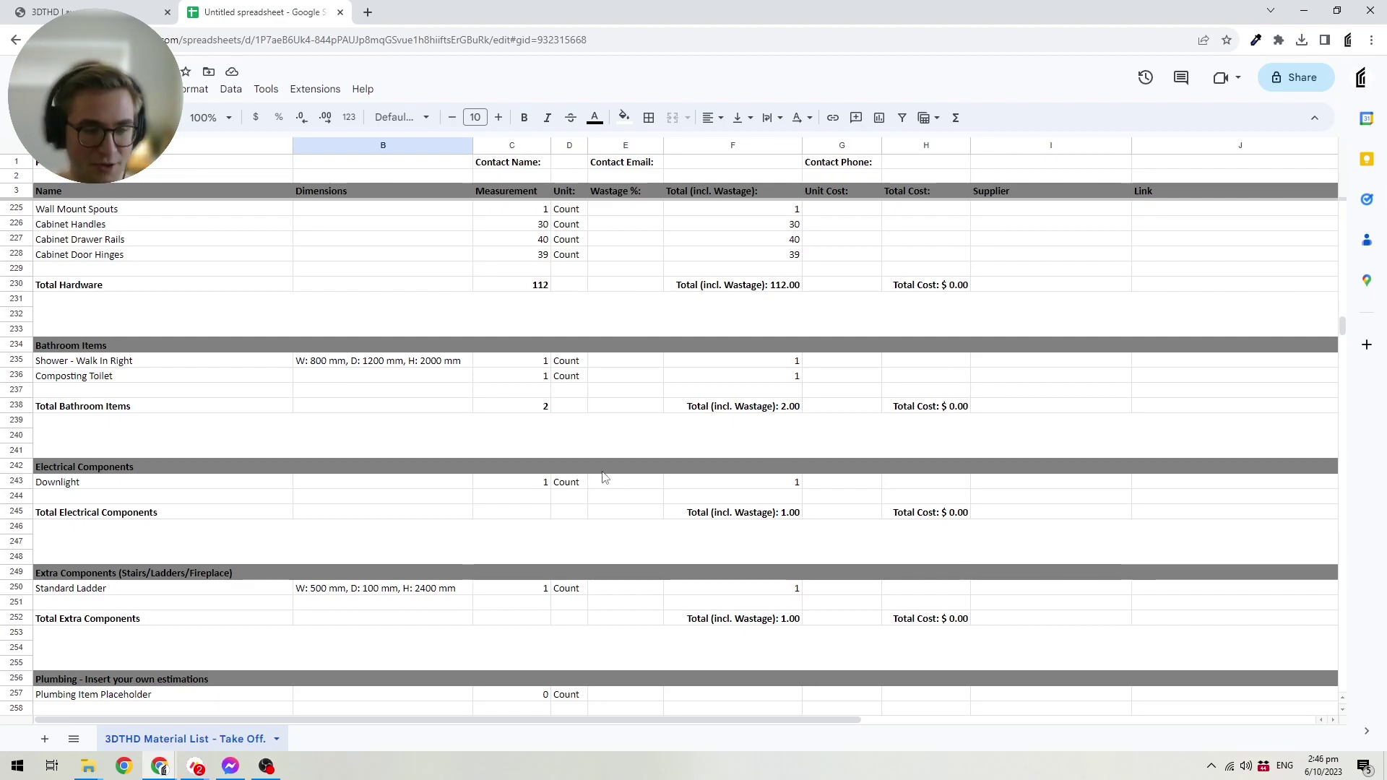
{"action": "scroll", "coordinate": [597, 513], "scroll_direction": "down", "scroll_amount": 3}
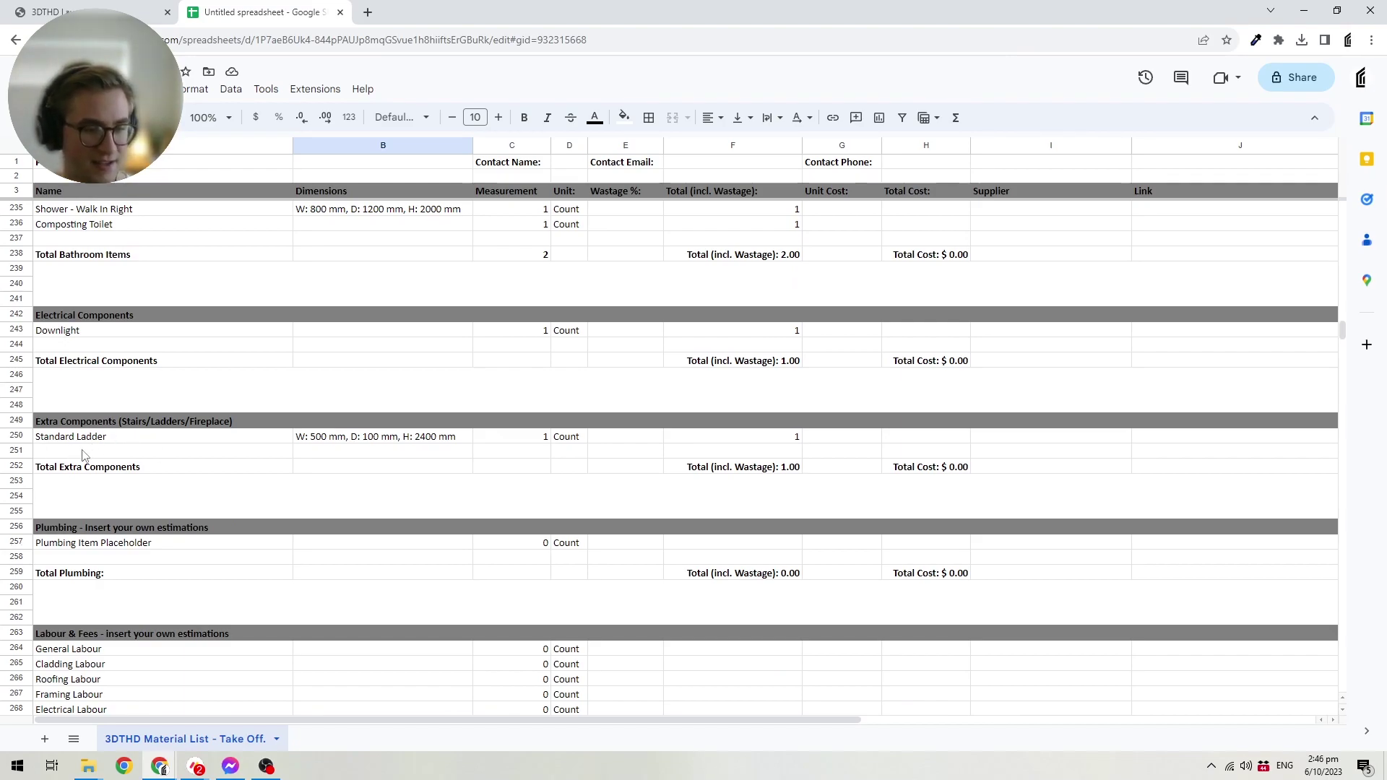
{"action": "scroll", "coordinate": [126, 444], "scroll_direction": "down", "scroll_amount": 2}
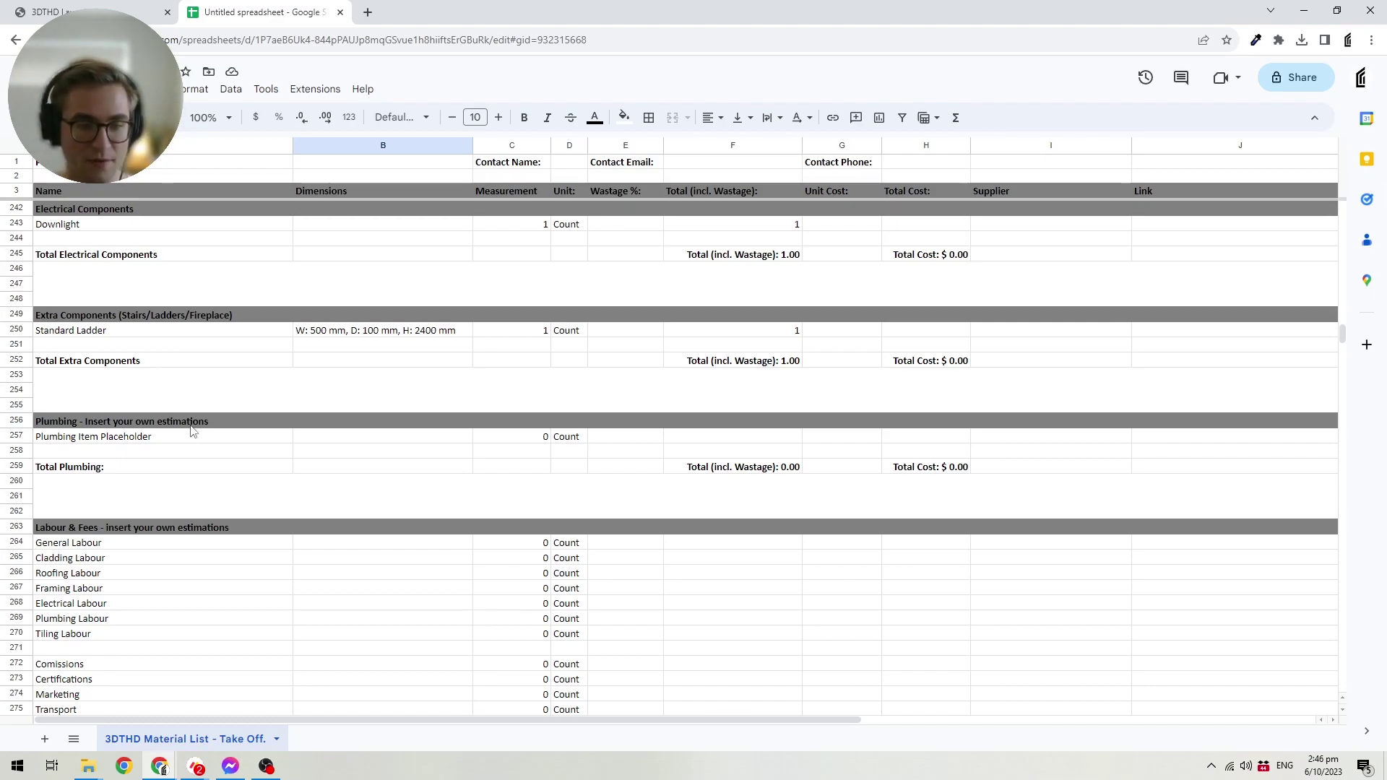
{"action": "scroll", "coordinate": [185, 408], "scroll_direction": "down", "scroll_amount": 2}
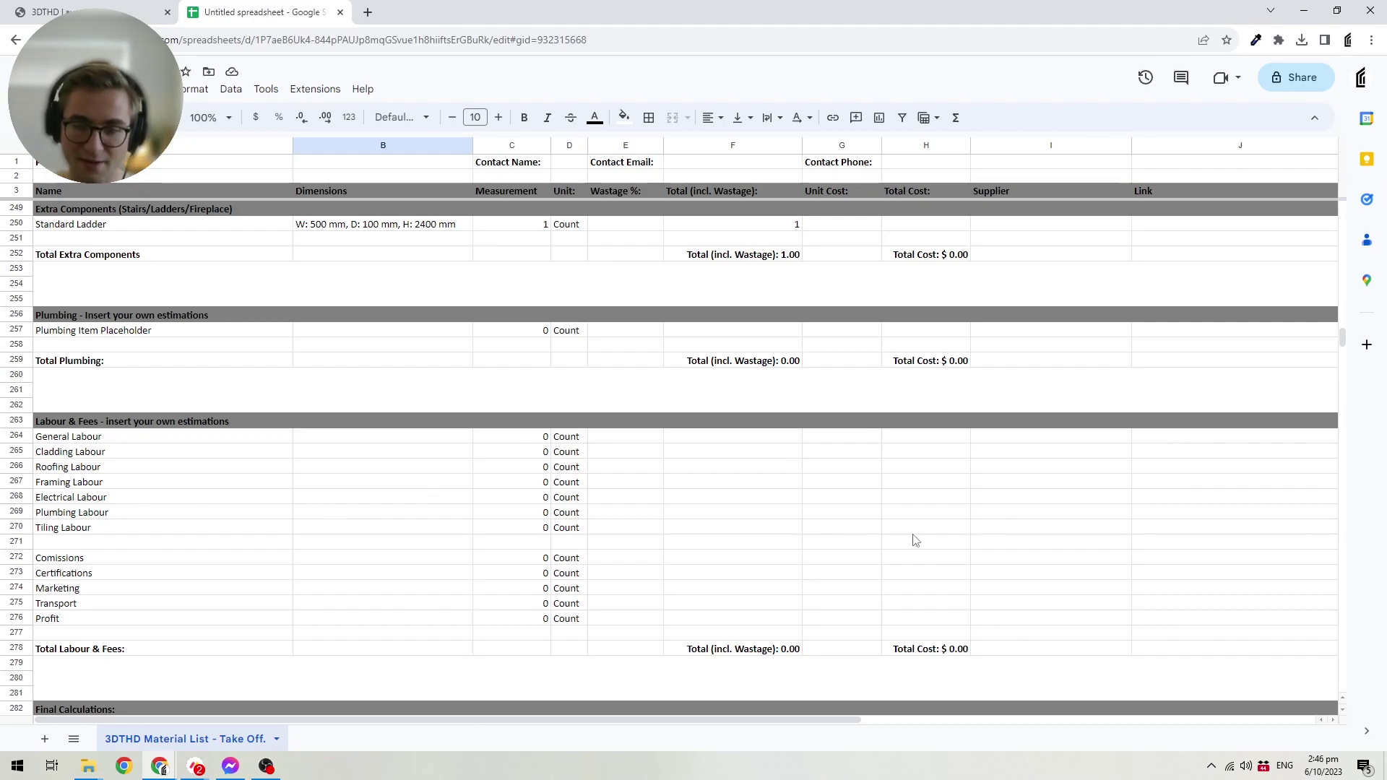
{"action": "scroll", "coordinate": [849, 452], "scroll_direction": "down", "scroll_amount": 3}
{"action": "scroll", "coordinate": [782, 419], "scroll_direction": "down", "scroll_amount": 3}
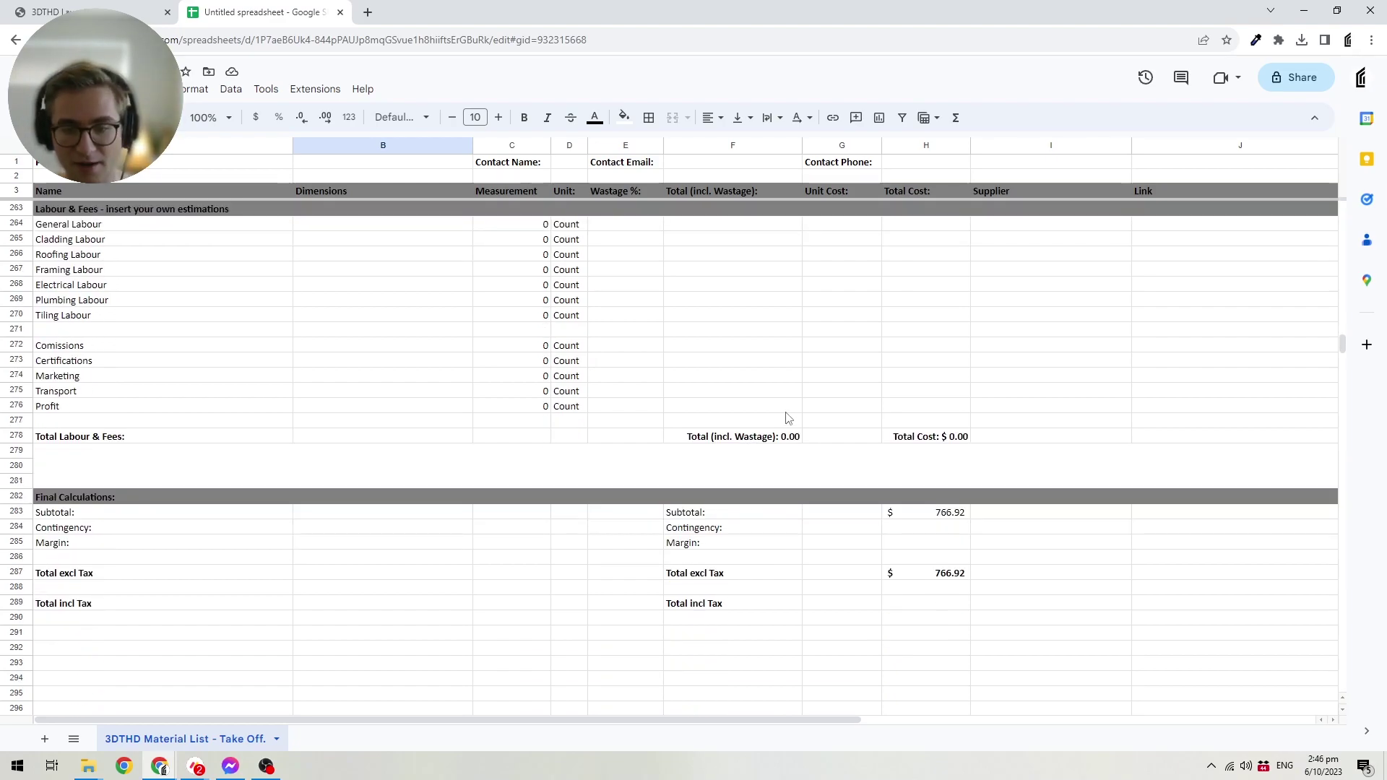
Check the subtotal in the Final Calculations block and set the contingency to 10%.
{"action": "left_click_drag", "start_coordinate": [158, 492], "coordinate": [941, 616]}
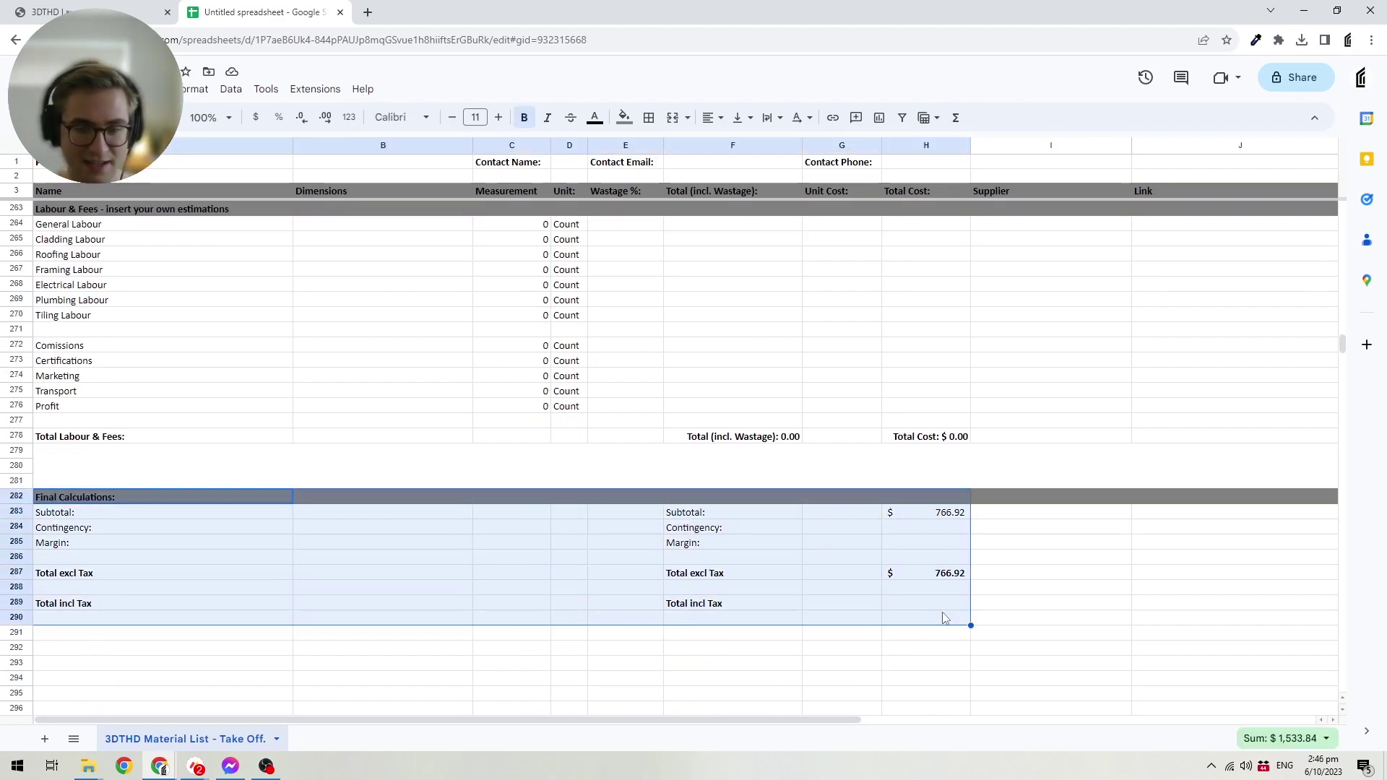
{"action": "left_click", "coordinate": [946, 515]}
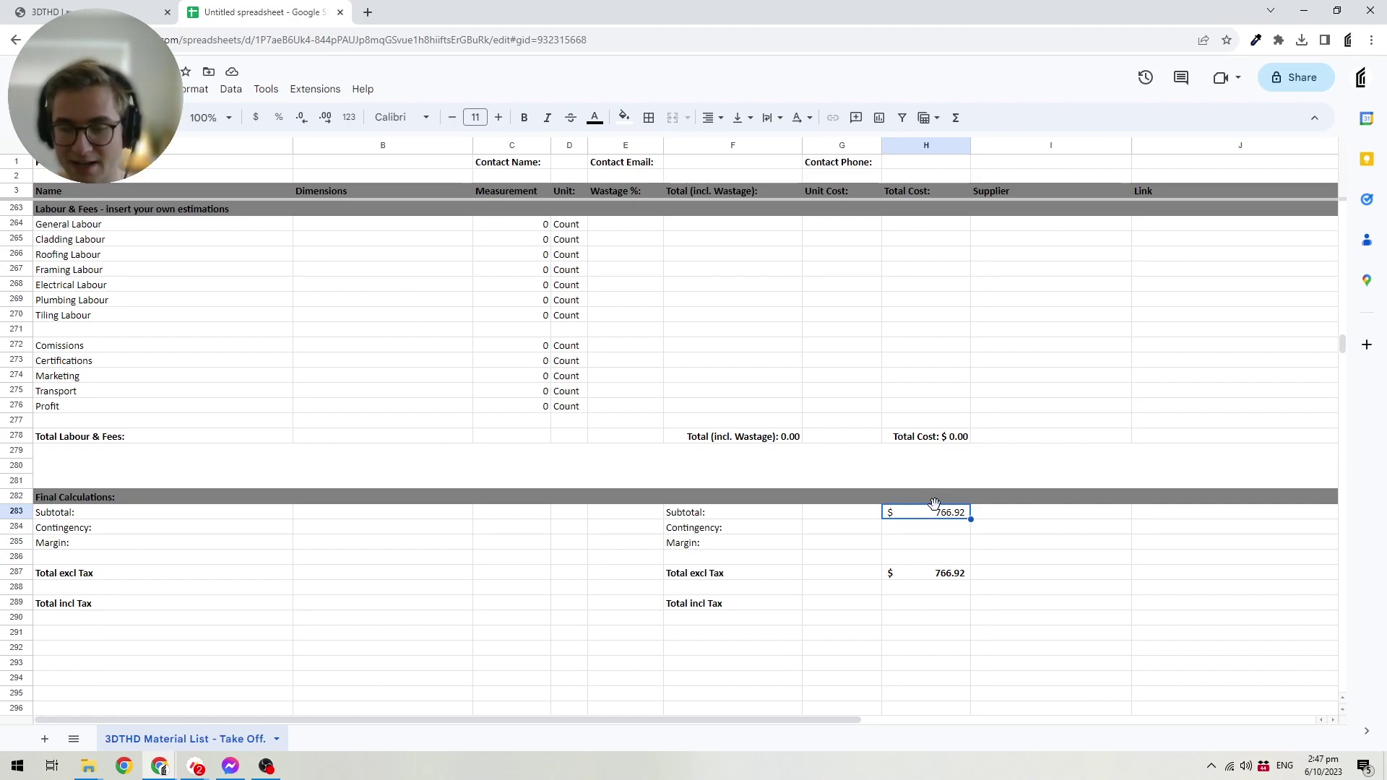
{"action": "left_click", "coordinate": [861, 531]}
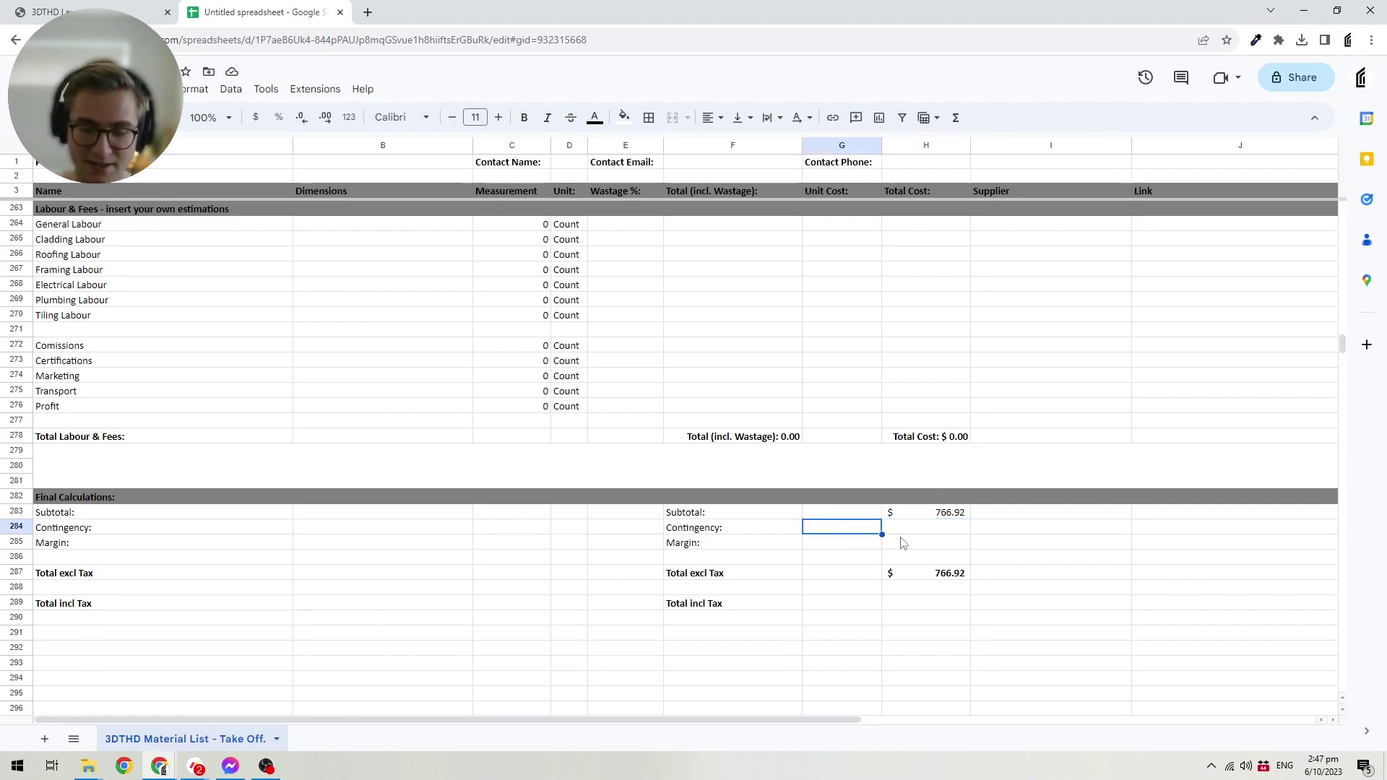
{"action": "type", "text": "10%"}
{"action": "key", "text": "Return"}
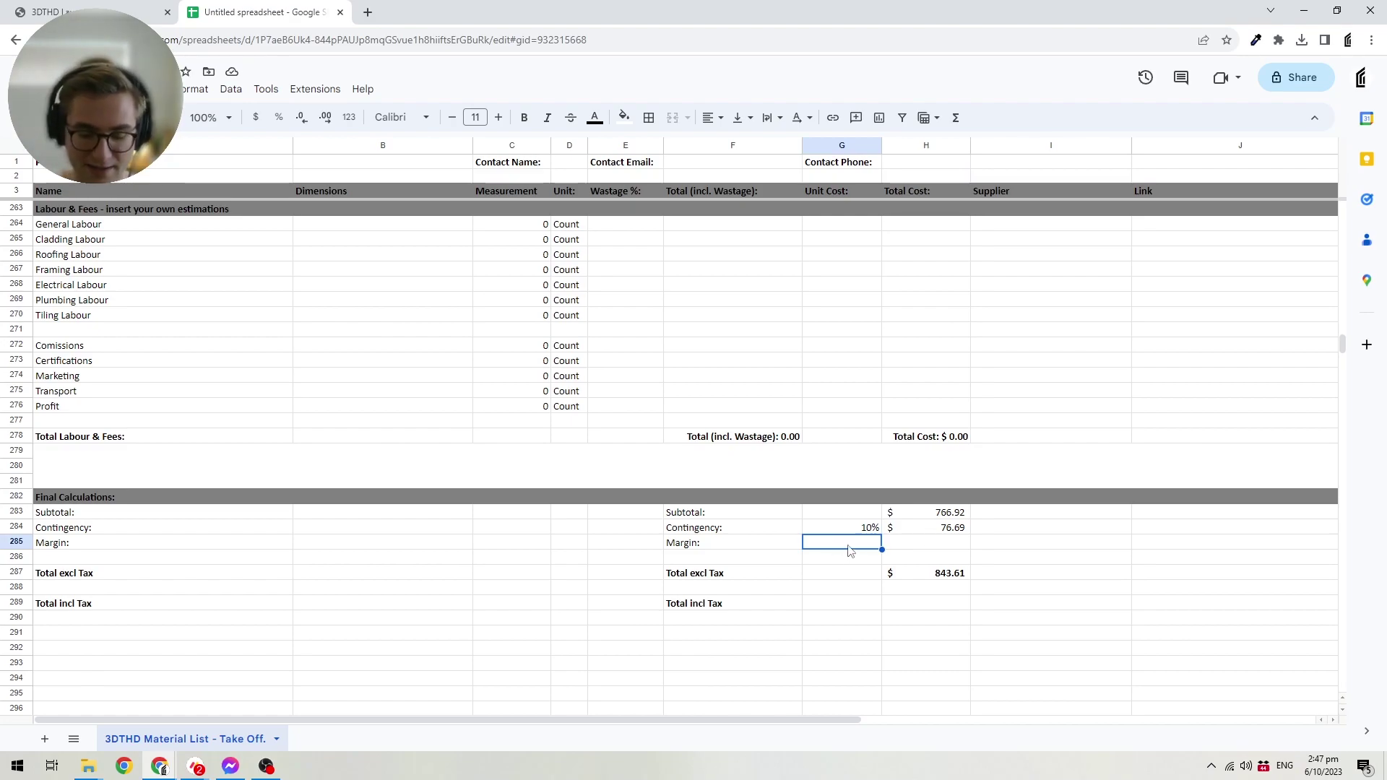
Set the margin to 10% and the tax rate for the total including tax to 10% in the Final Calculations block.
{"action": "type", "text": "10"}
{"action": "key", "text": "Return"}
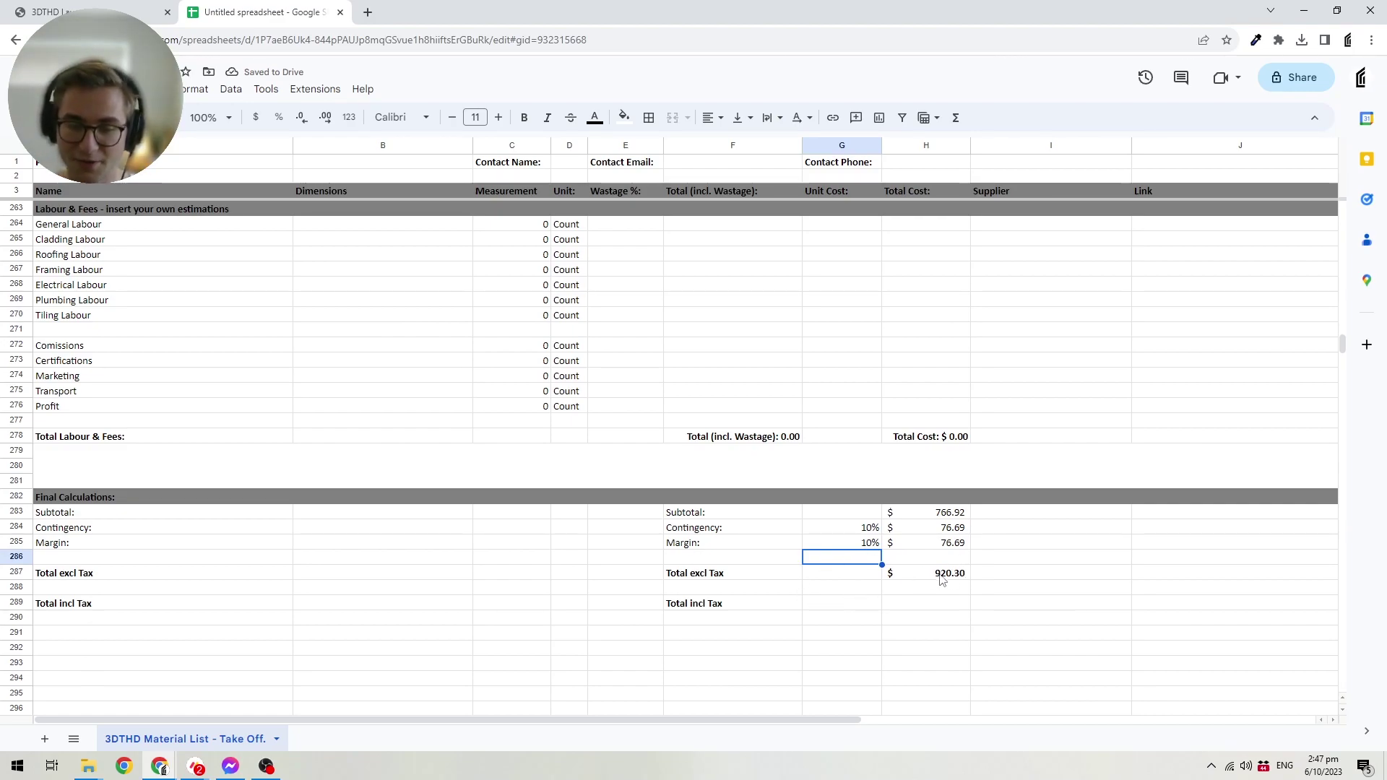
{"action": "left_click", "coordinate": [848, 601]}
{"action": "type", "text": "10"}
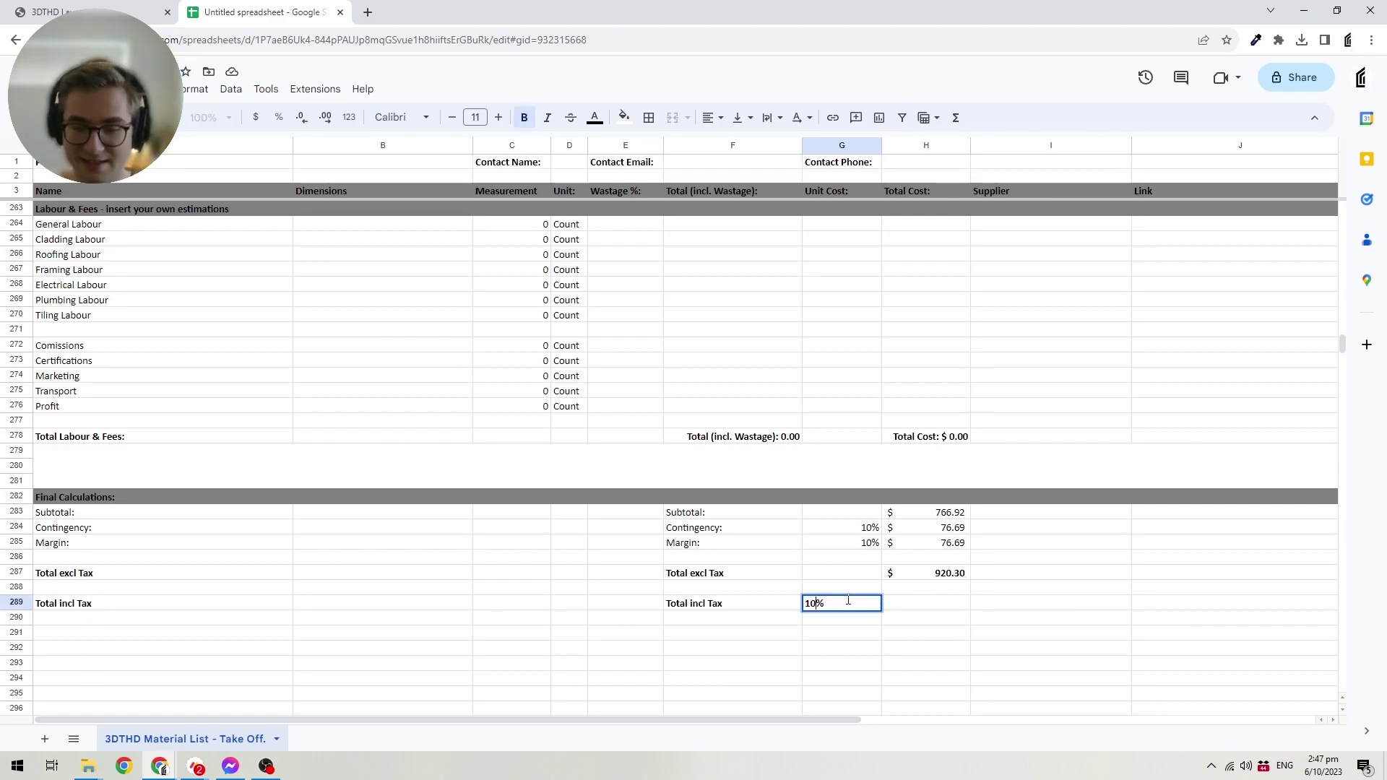
{"action": "key", "text": "Return"}
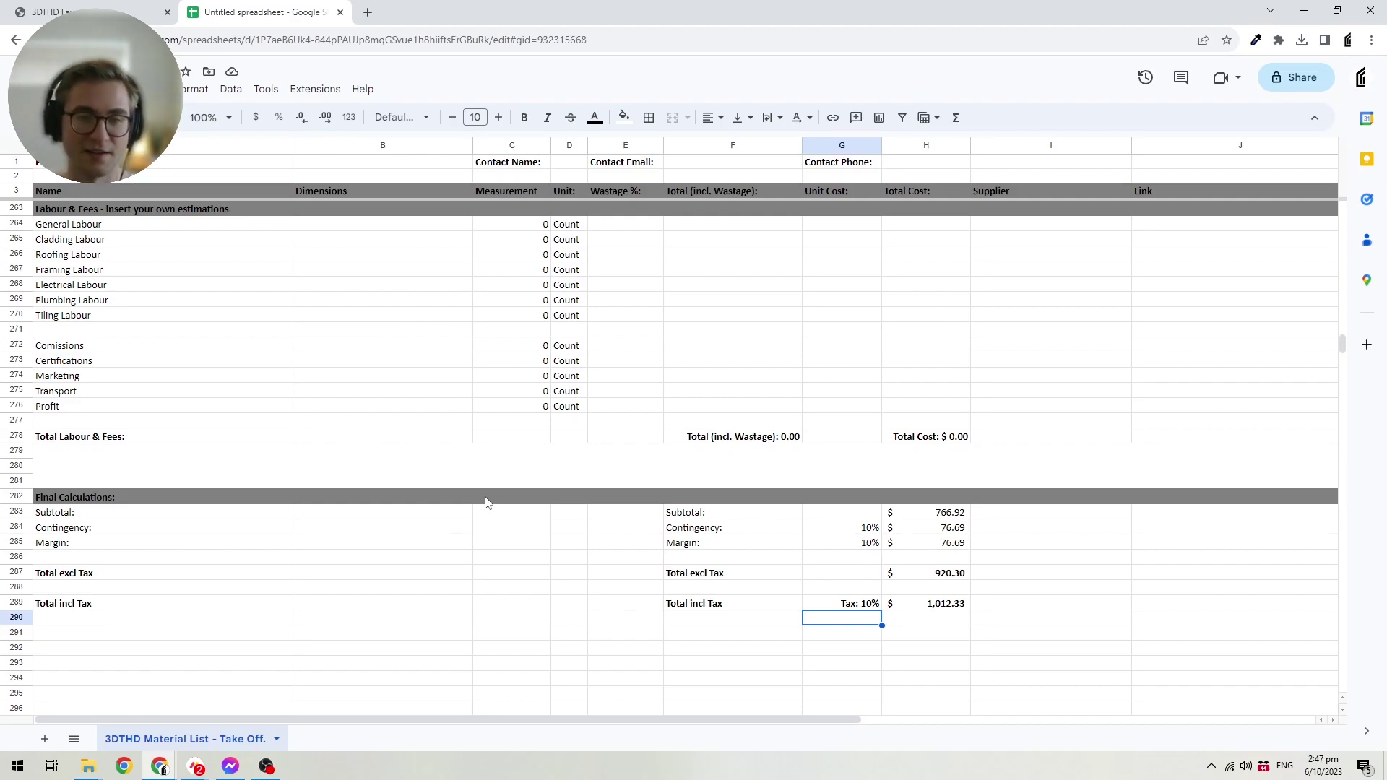
Look back over the takeoff from the final calculations up to the disclaimer and calculation allowances, ending at the flooring and cladding sections.
{"action": "scroll", "coordinate": [563, 470], "scroll_direction": "up", "scroll_amount": 15}
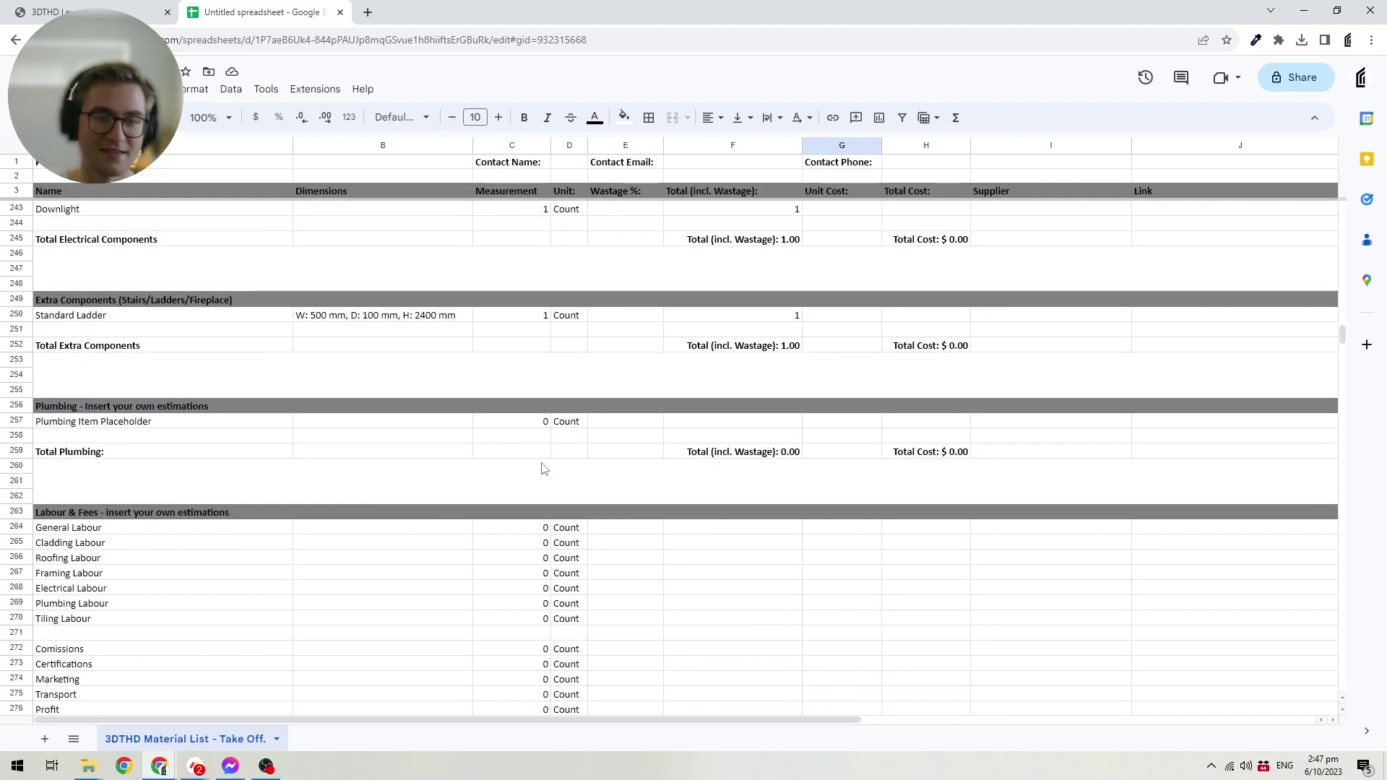
{"action": "scroll", "coordinate": [562, 471], "scroll_direction": "up", "scroll_amount": 15}
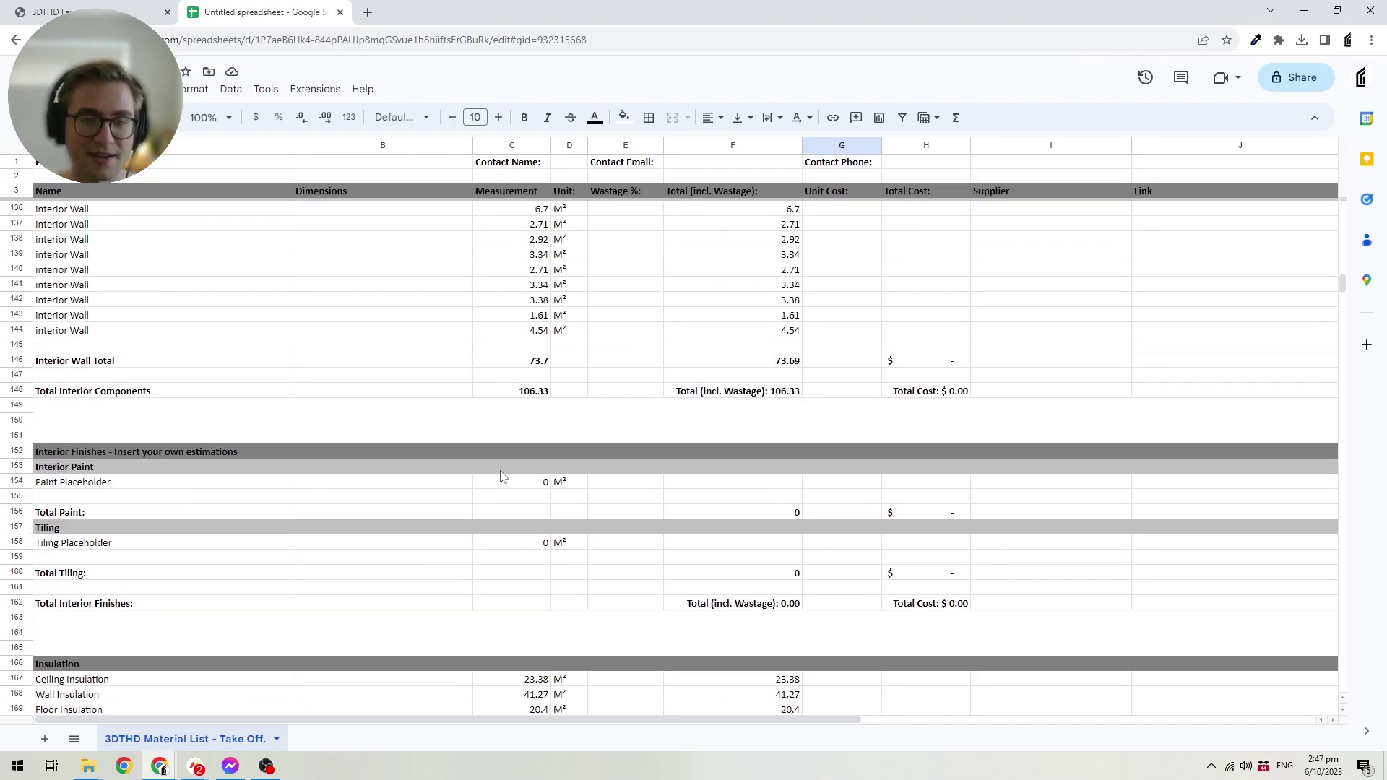
{"action": "scroll", "coordinate": [506, 480], "scroll_direction": "up", "scroll_amount": 14}
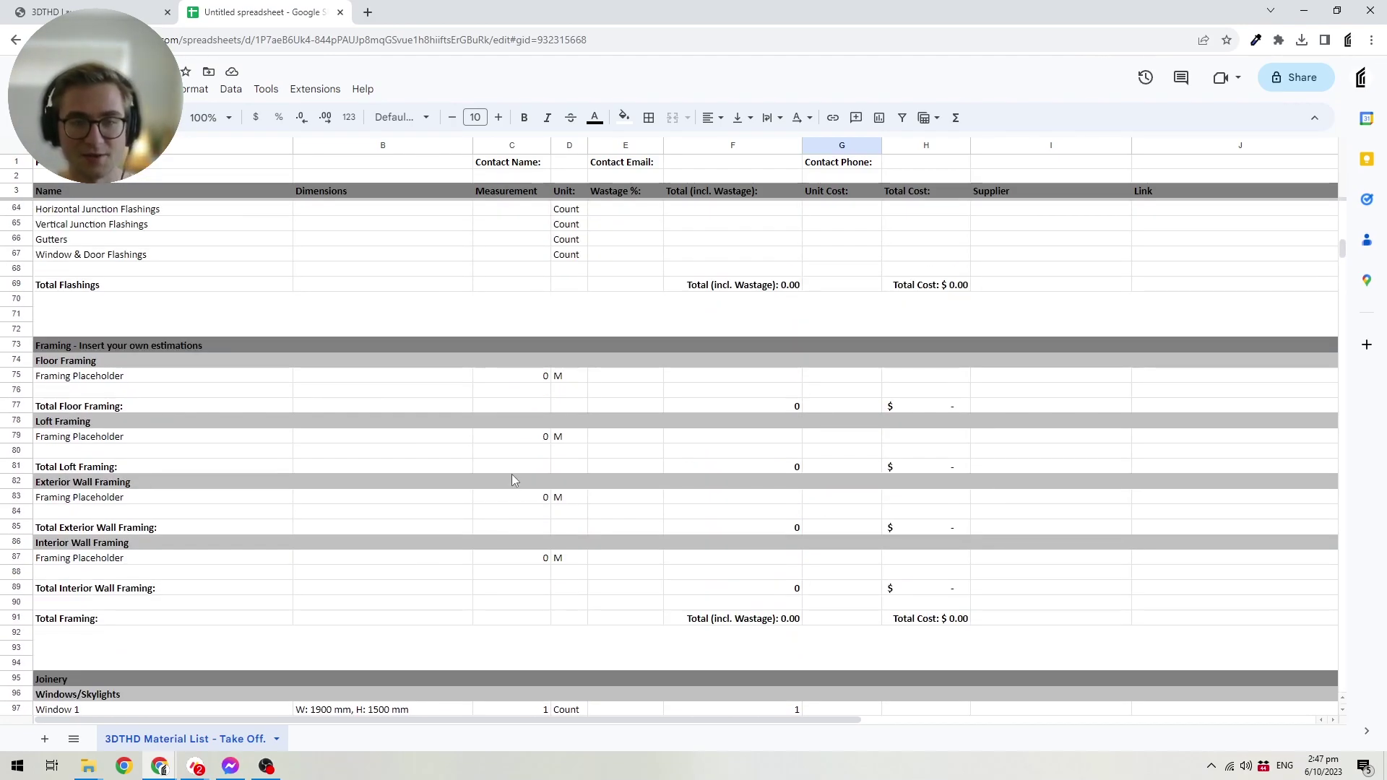
{"action": "scroll", "coordinate": [533, 506], "scroll_direction": "up", "scroll_amount": 7}
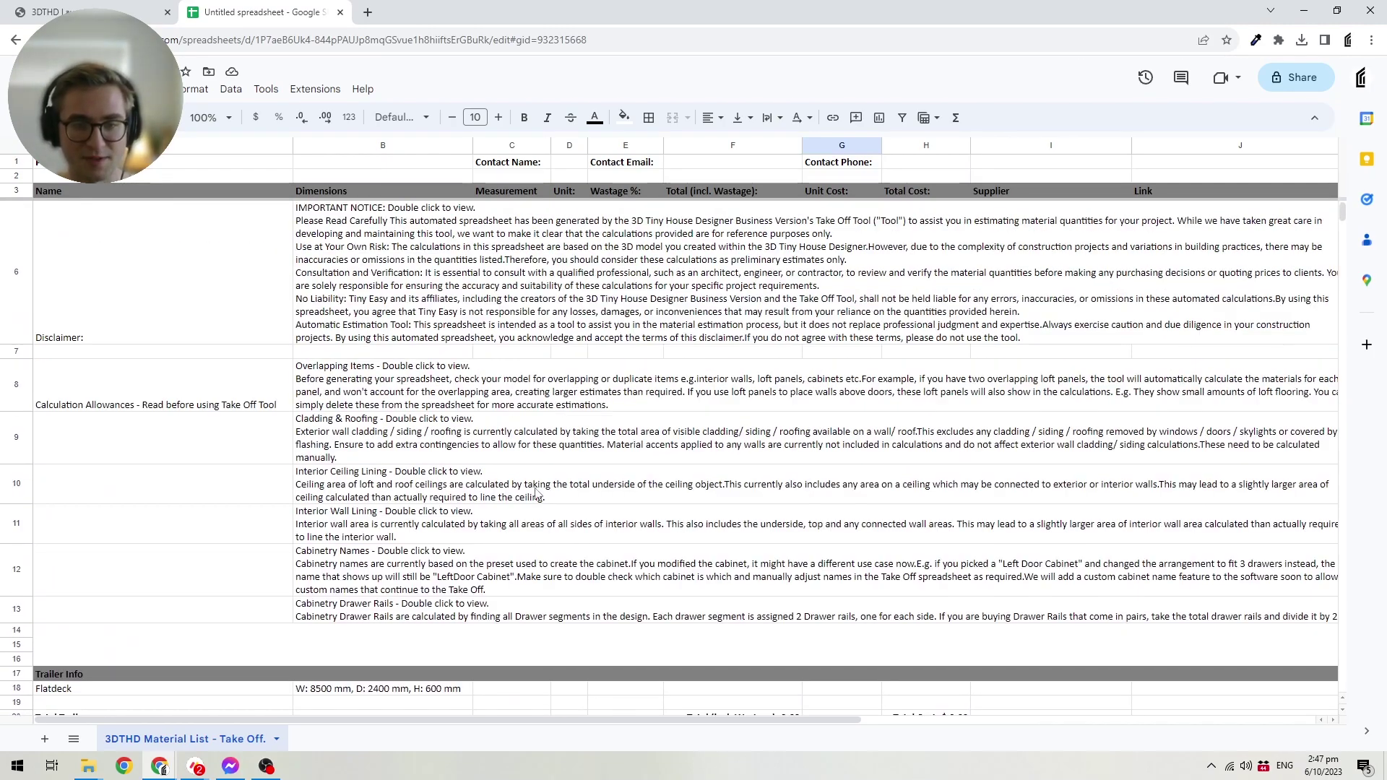
{"action": "scroll", "coordinate": [548, 484], "scroll_direction": "down", "scroll_amount": 3}
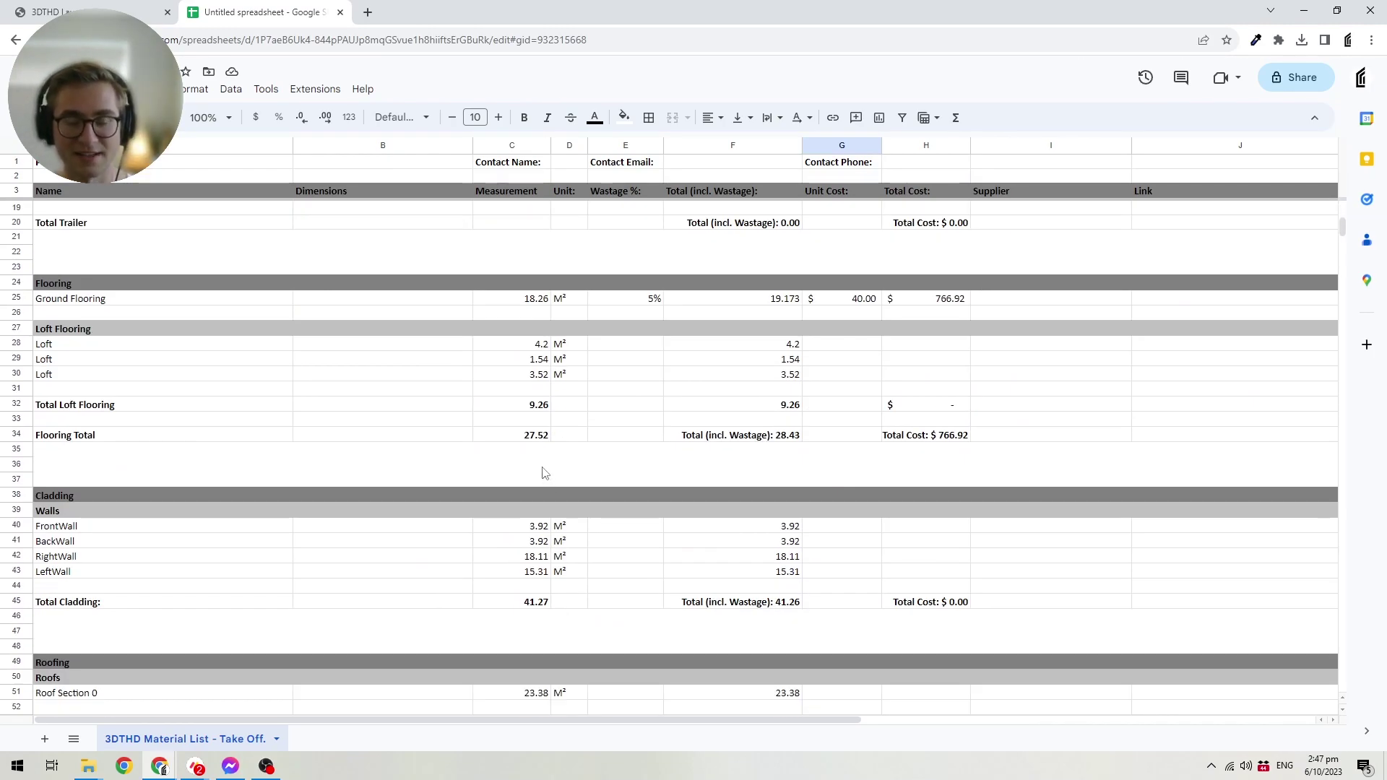